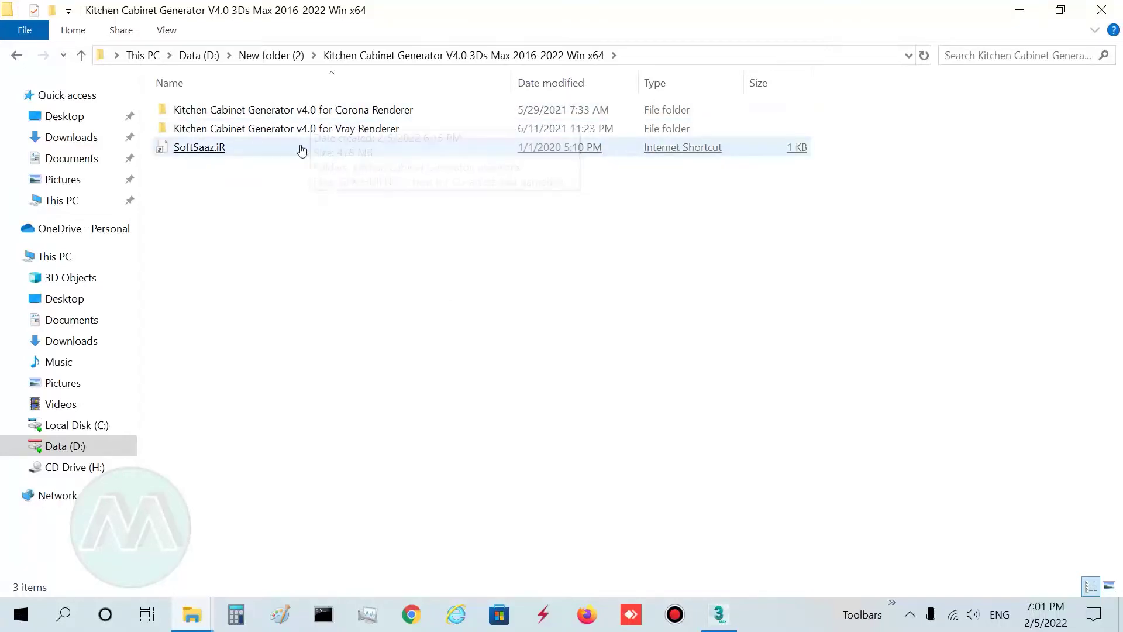
- Open the folder Kitchen Cabinet Generator v4.0 for Vray Renderer
{"action": "left_click", "coordinate": [337, 144]}
{"action": "left_click", "coordinate": [354, 129]}
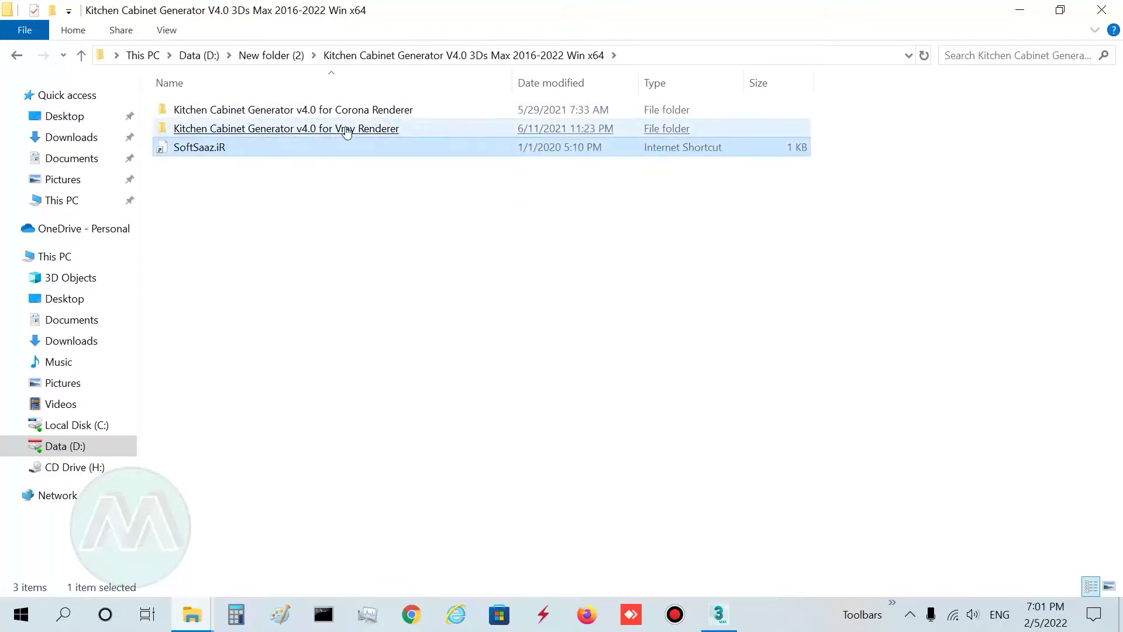
{"action": "double_click", "coordinate": [388, 128]}
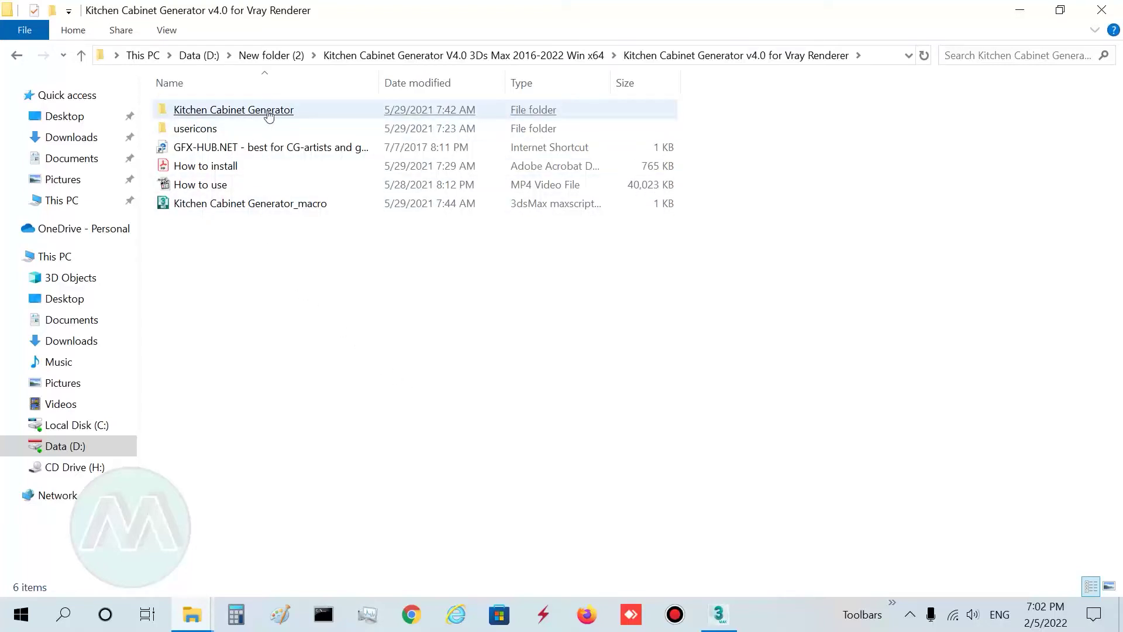
- Locate the package's Kitchen Cabinet Generator folder and its counterpart in the 3ds Max 2022 scripts folder under Program Files
{"action": "left_click", "coordinate": [266, 113]}
{"action": "left_click", "coordinate": [197, 620]}
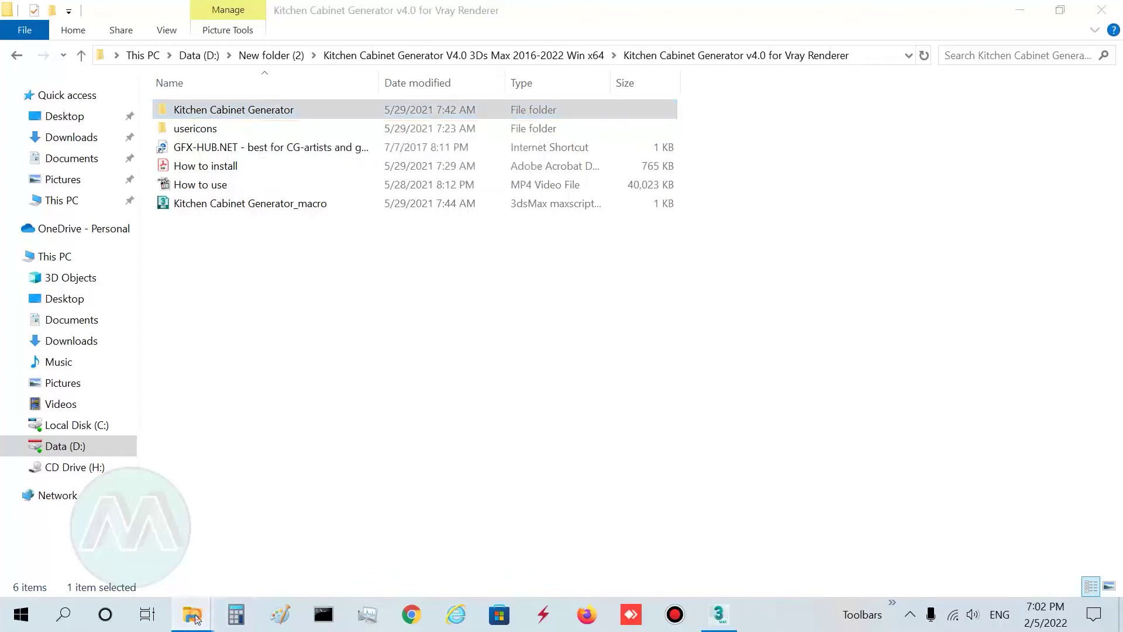
{"action": "left_click", "coordinate": [453, 544]}
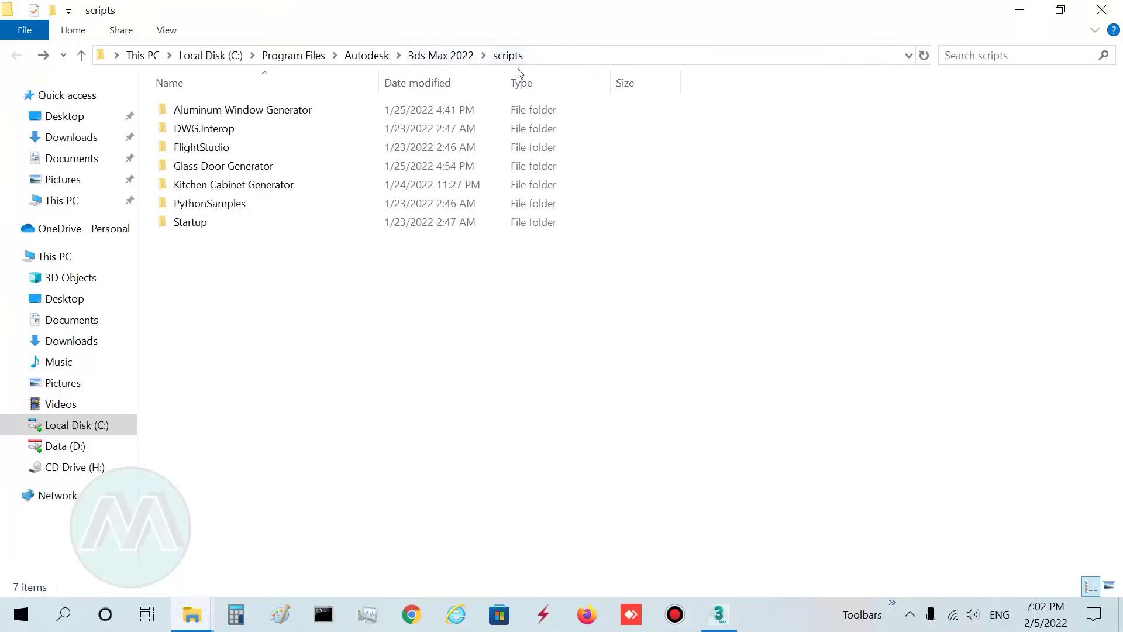
{"action": "left_click", "coordinate": [243, 189]}
{"action": "left_click", "coordinate": [193, 613]}
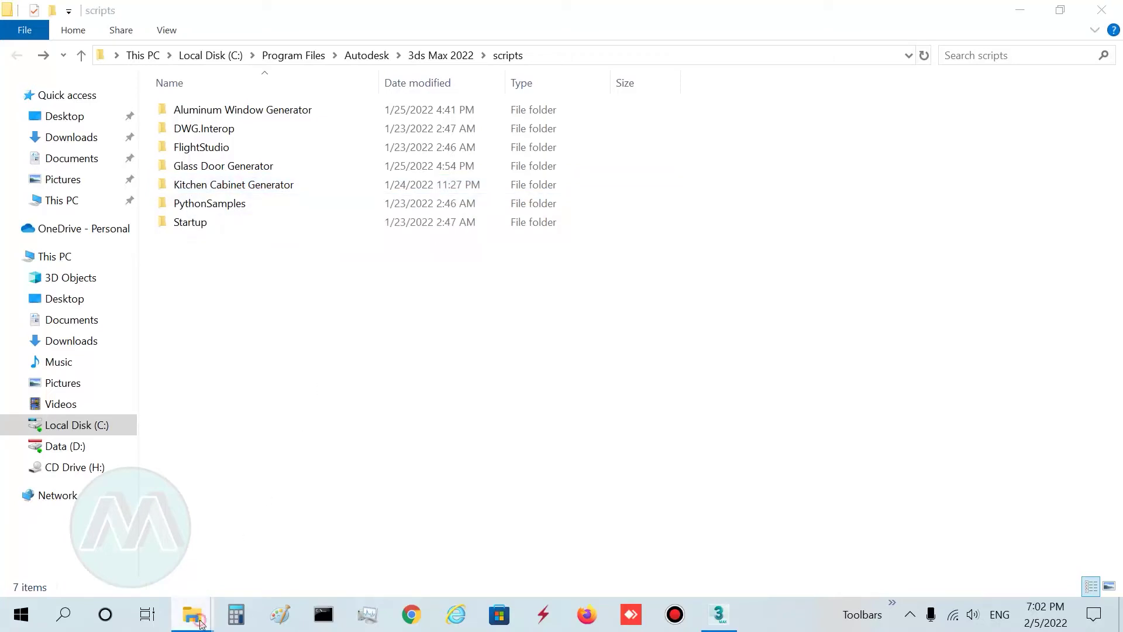
- Locate the package's usericons folder and the matching usericons folder in the 3ds Max 2022 ENU user directory
{"action": "left_click", "coordinate": [112, 550]}
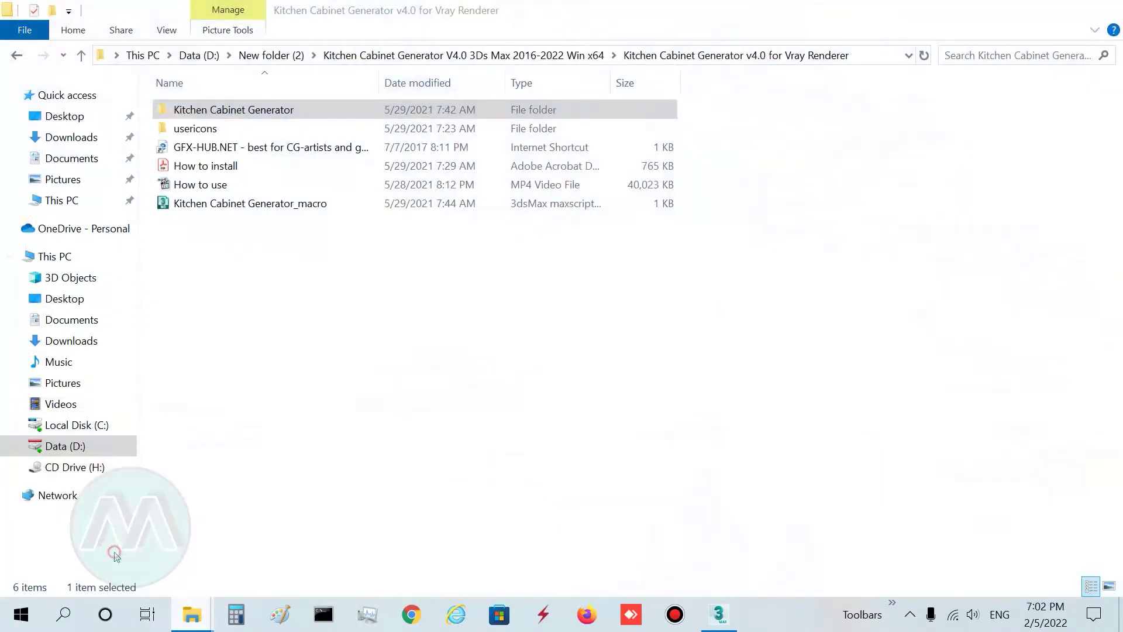
{"action": "left_click", "coordinate": [186, 147]}
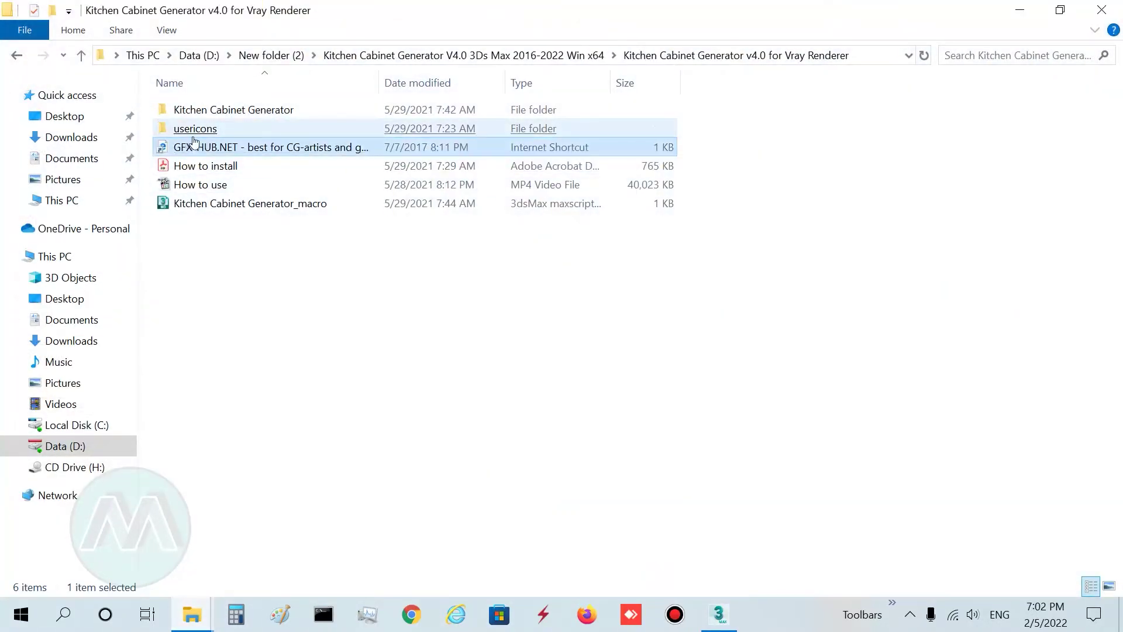
{"action": "left_click", "coordinate": [186, 128]}
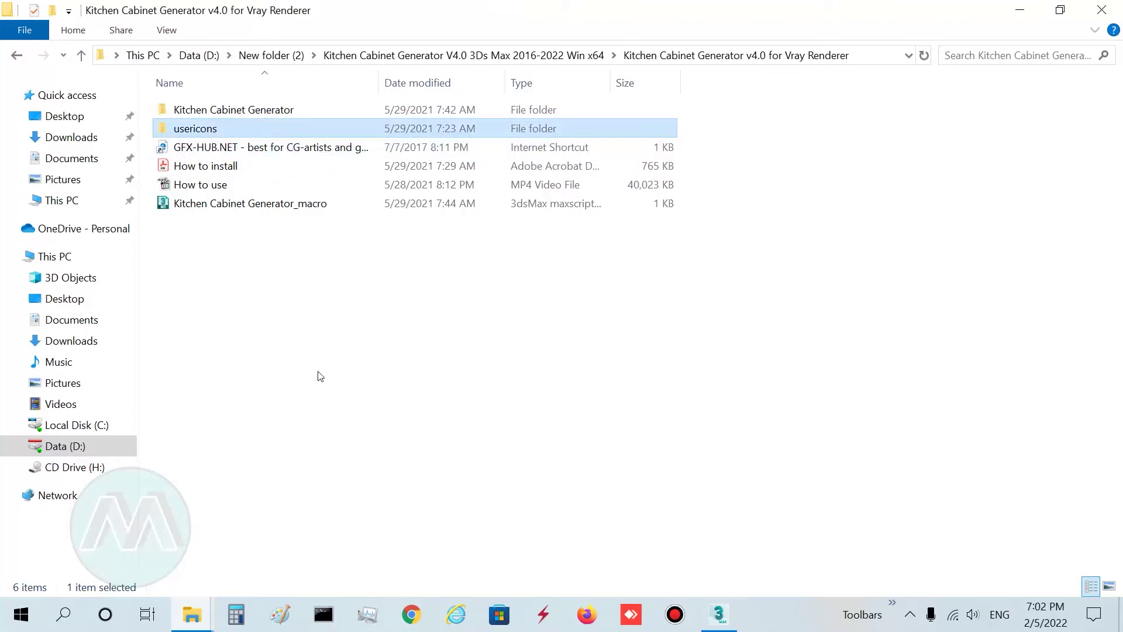
{"action": "left_click", "coordinate": [193, 614]}
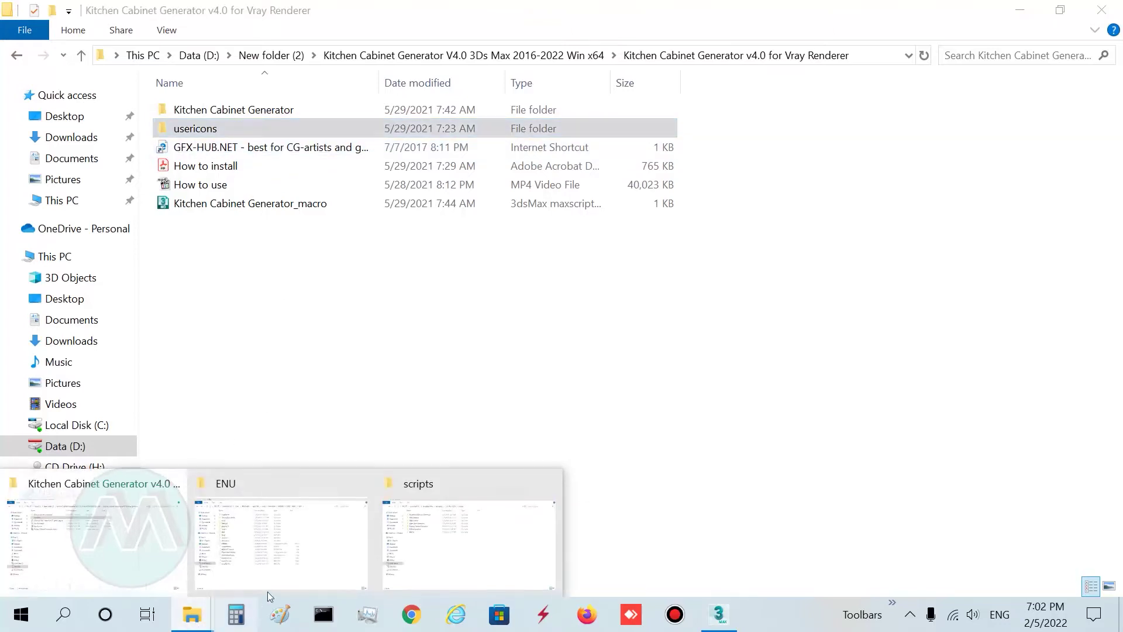
{"action": "left_click", "coordinate": [314, 571]}
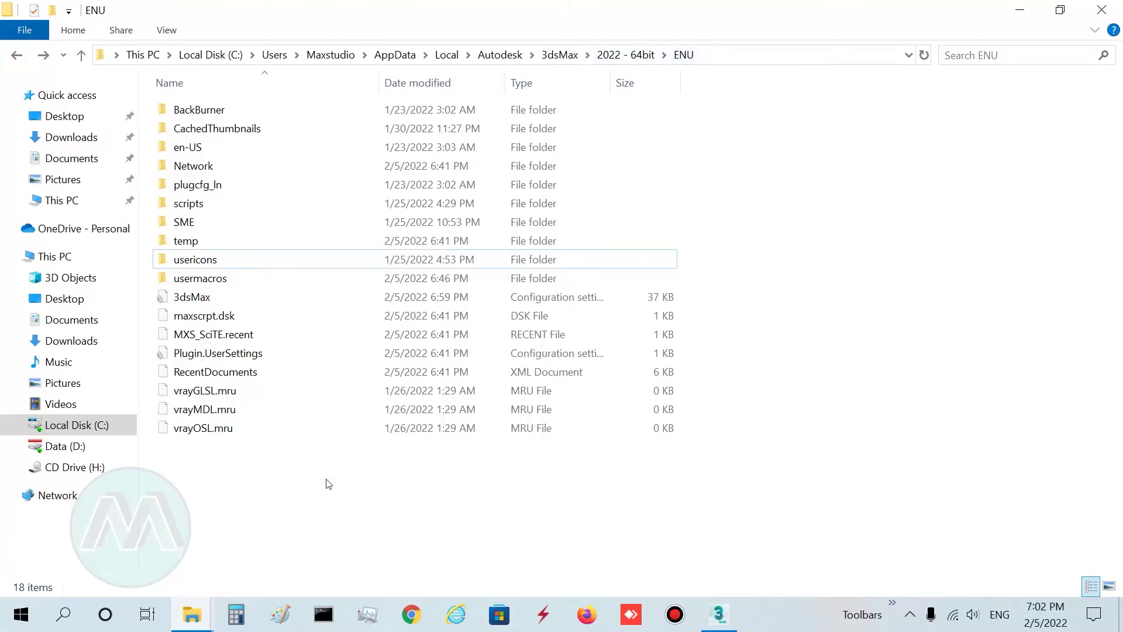
{"action": "left_click", "coordinate": [222, 266]}
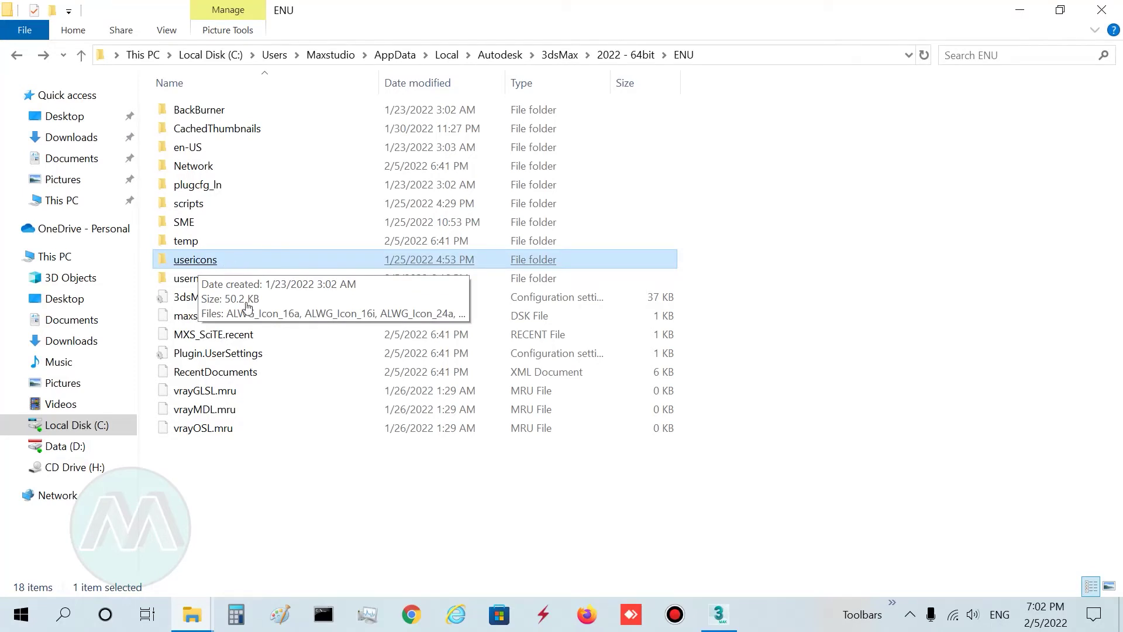
{"action": "left_click", "coordinate": [431, 539]}
- Load the Kitchen Cabinet Generator_macro script from the V-Ray package folder into the 3ds Max viewport
{"action": "mouse_move", "coordinate": [199, 614]}
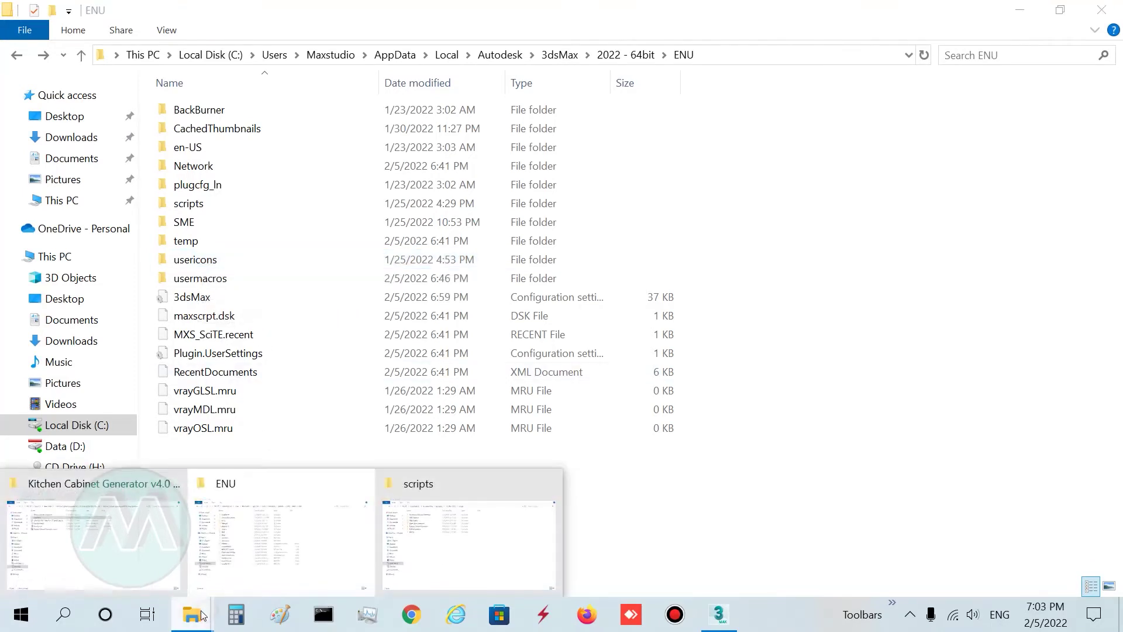
{"action": "left_click", "coordinate": [159, 568]}
{"action": "left_click", "coordinate": [354, 305]}
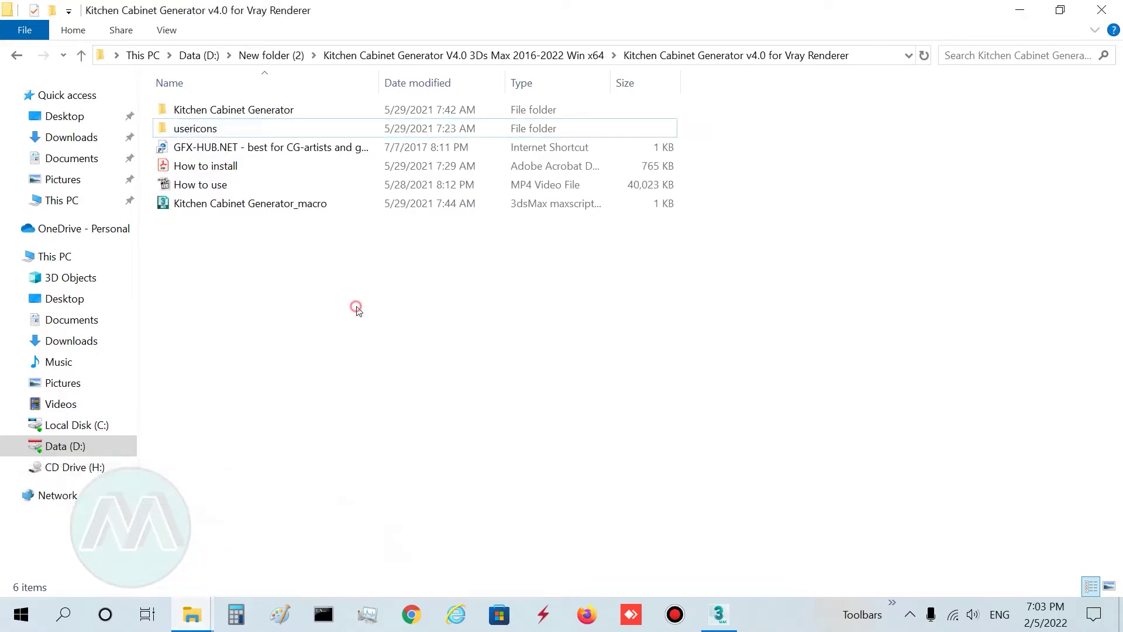
{"action": "left_click", "coordinate": [249, 208]}
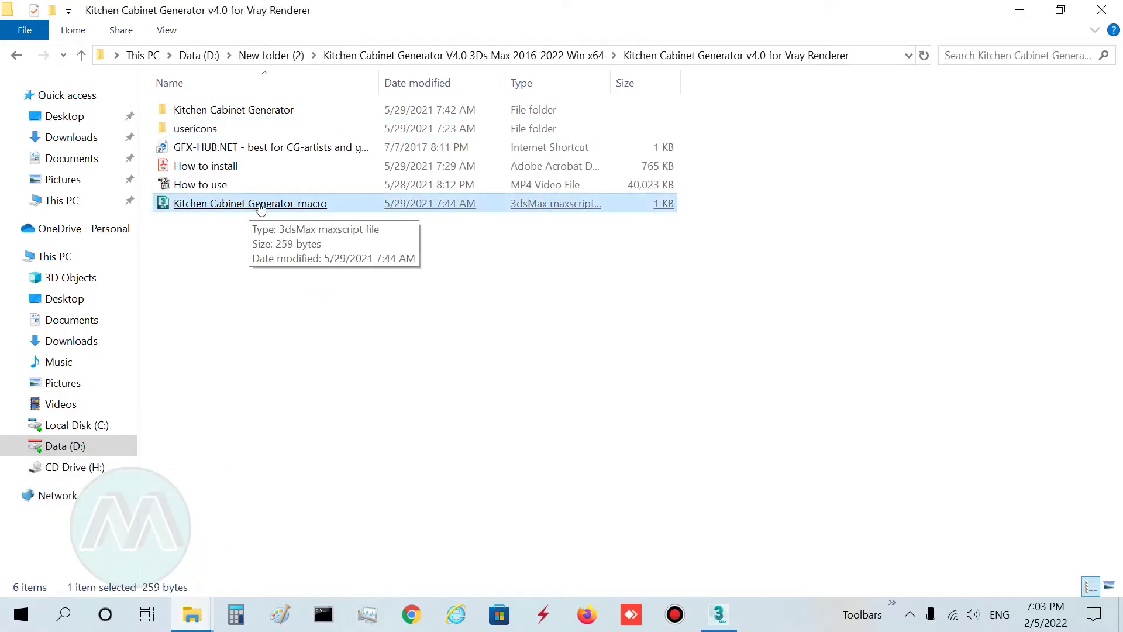
{"action": "left_click_drag", "start_coordinate": [260, 209], "coordinate": [496, 391]}
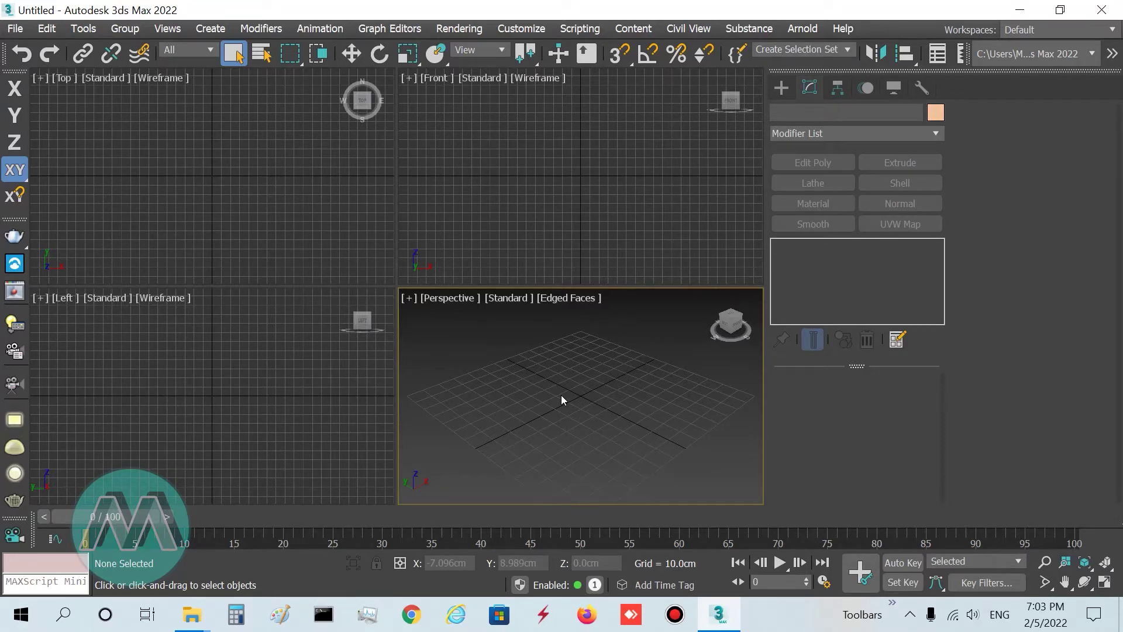
- Search the Hotkey Editor for "kitchen" and select the Kitchen Cabinet Generator action
{"action": "left_click", "coordinate": [508, 30]}
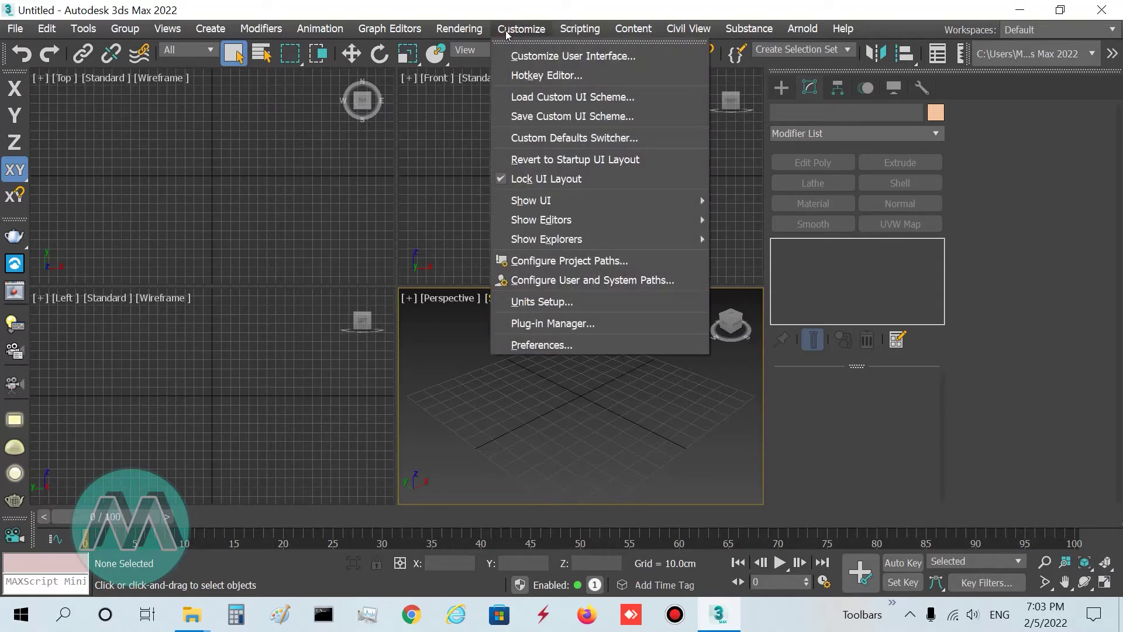
{"action": "left_click", "coordinate": [537, 75]}
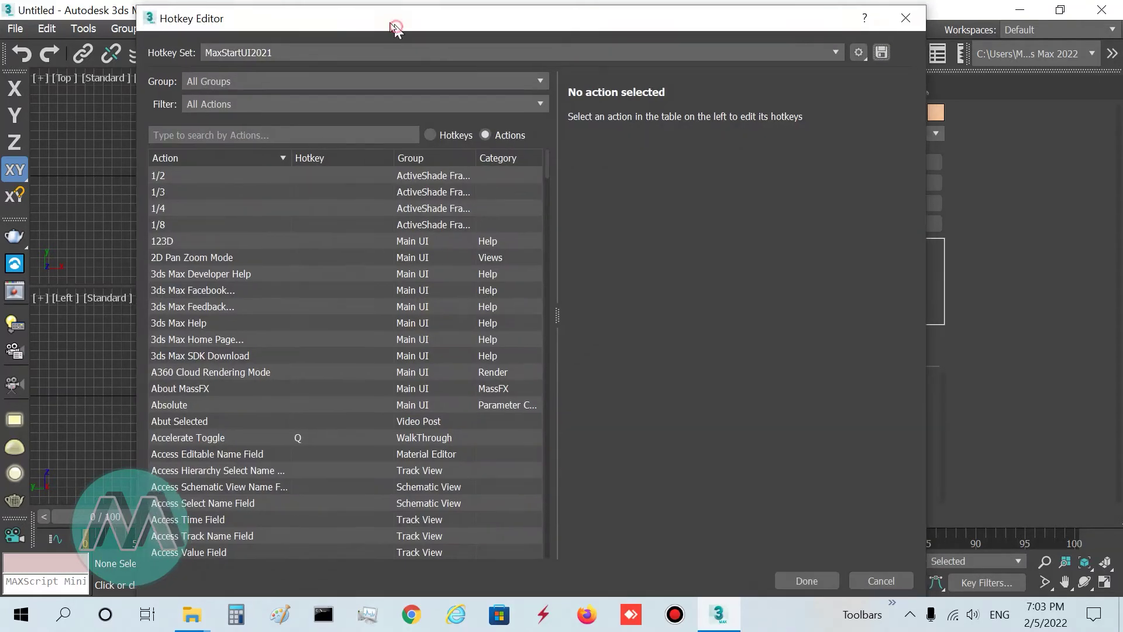
{"action": "left_click_drag", "start_coordinate": [396, 29], "coordinate": [389, 24]}
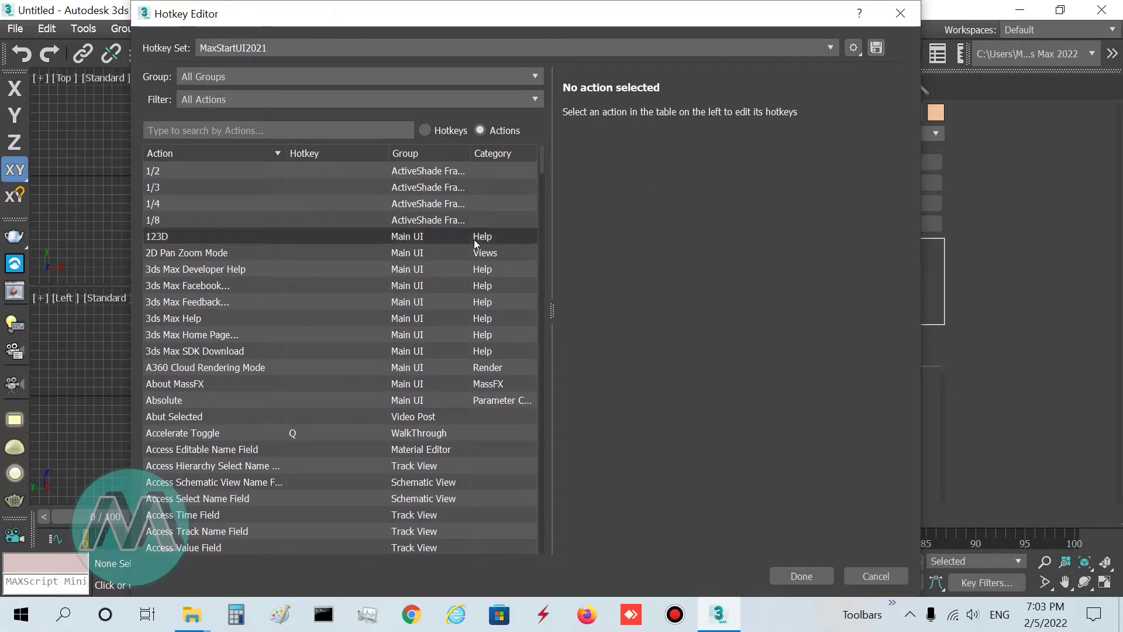
{"action": "left_click", "coordinate": [193, 131]}
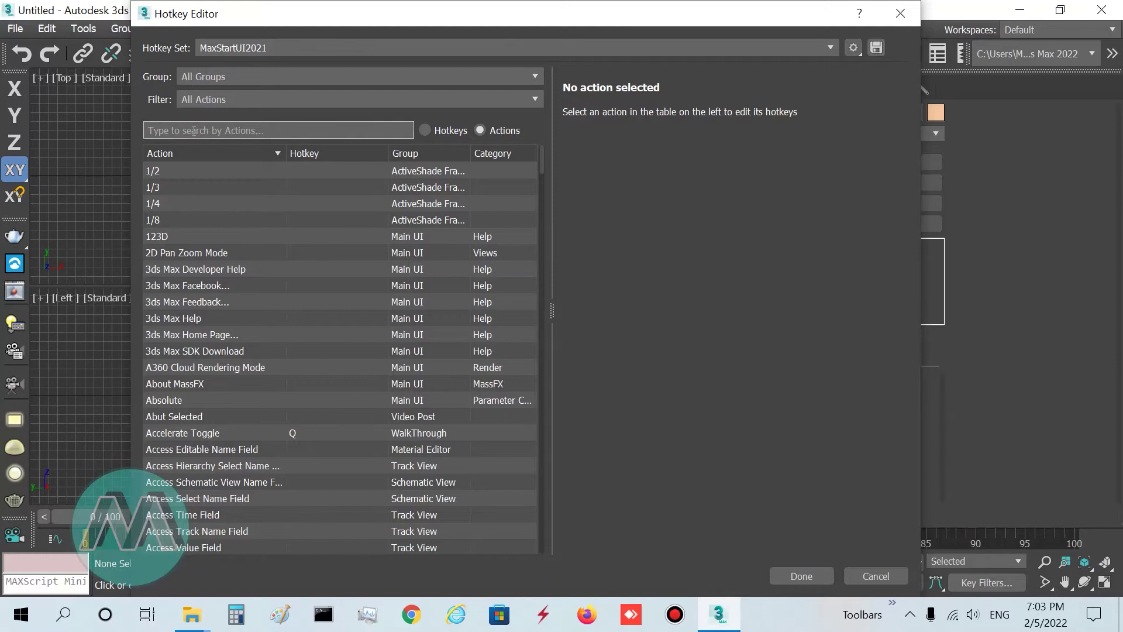
{"action": "type", "text": "kitchen"}
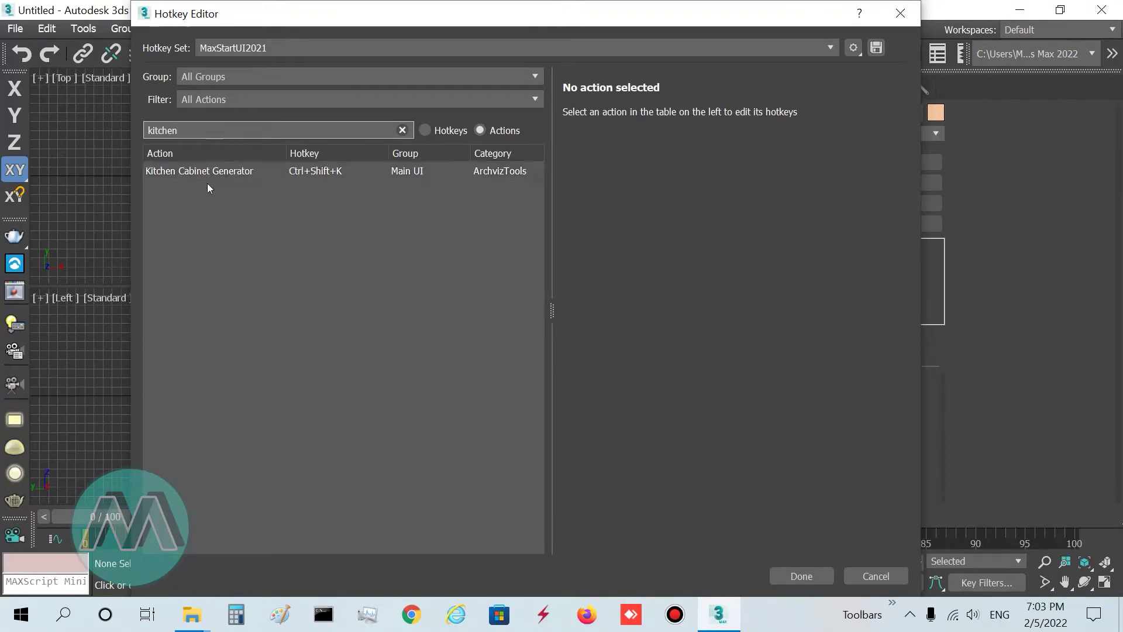
{"action": "left_click", "coordinate": [251, 171]}
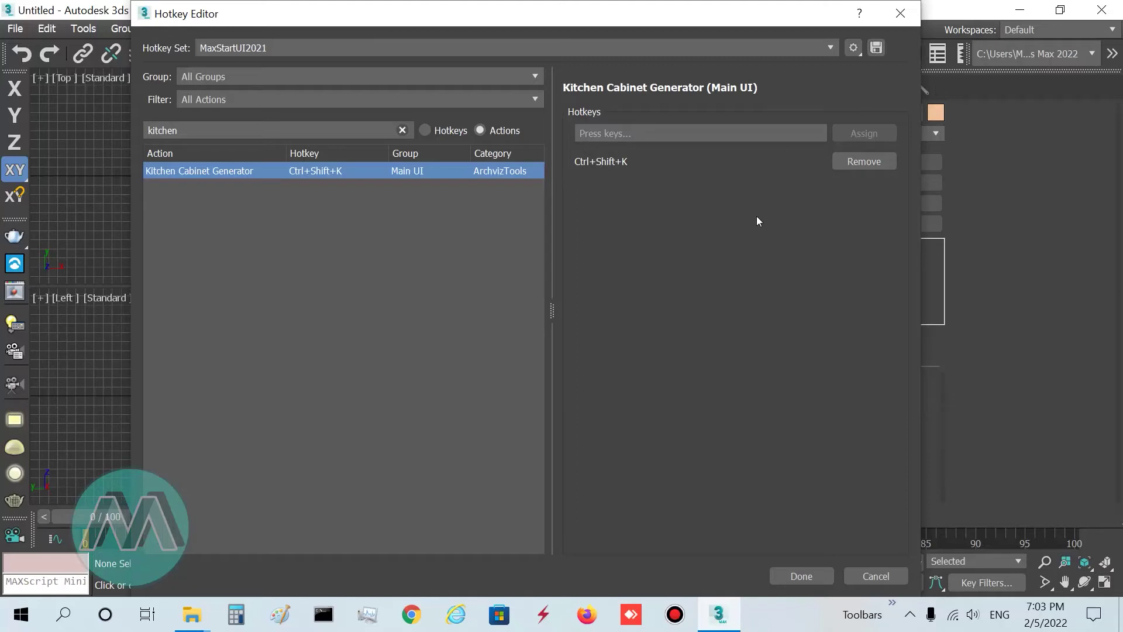
- Remove the action's hotkey, assign Ctrl+Shift+K to Kitchen Cabinet Generator, save the hotkey set and close the editor
{"action": "left_click", "coordinate": [850, 161]}
{"action": "left_click", "coordinate": [608, 134]}
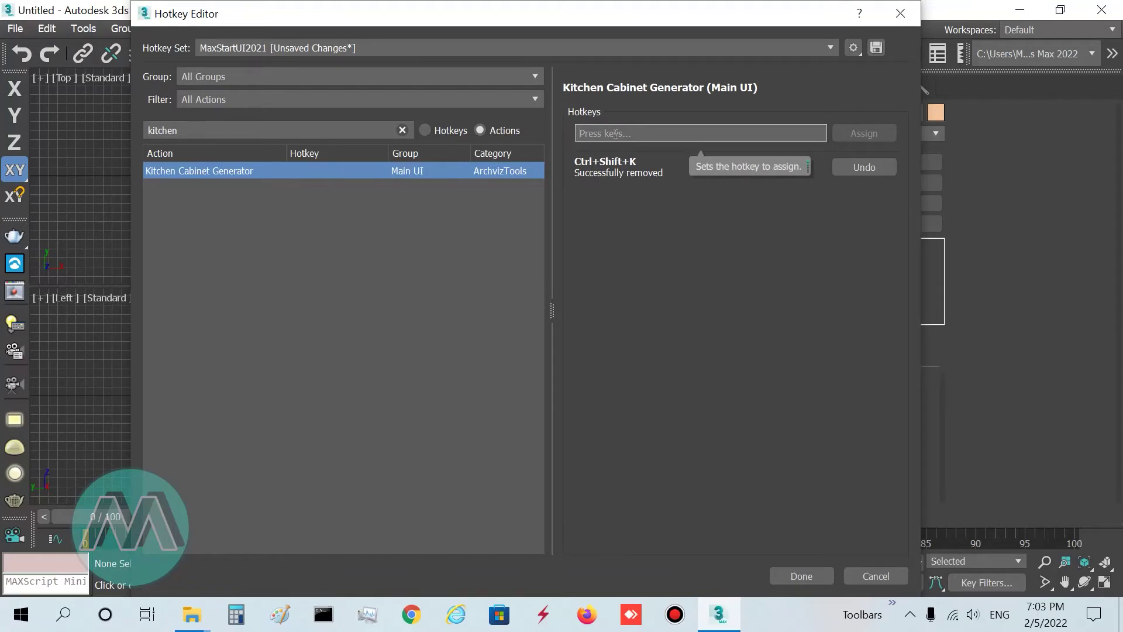
{"action": "key", "text": "ctrl+shift+k"}
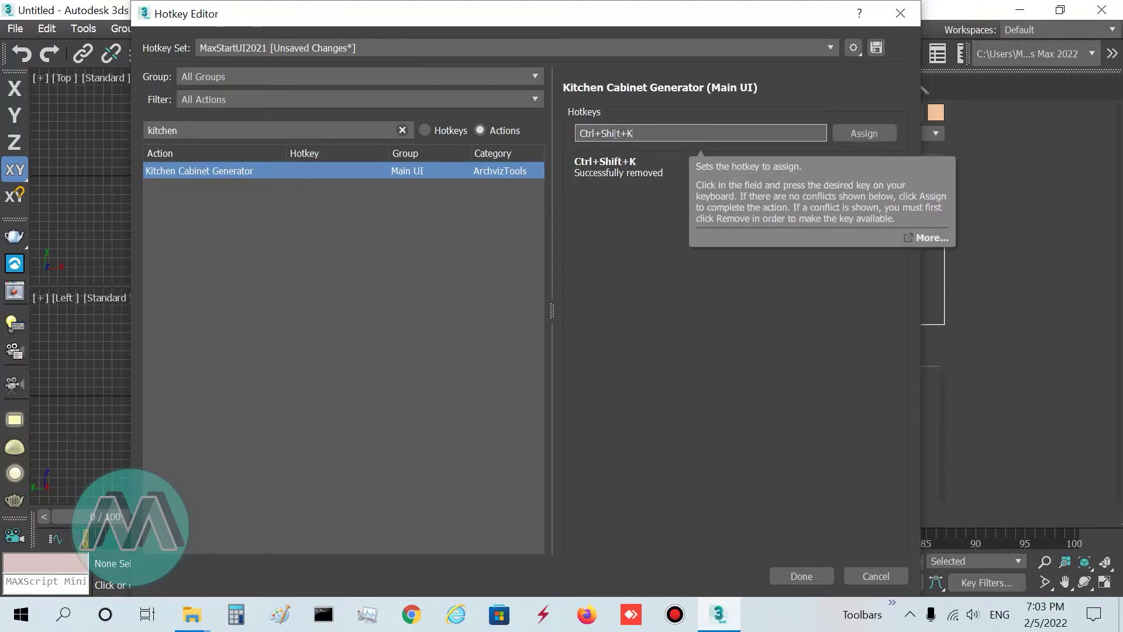
{"action": "left_click", "coordinate": [858, 134]}
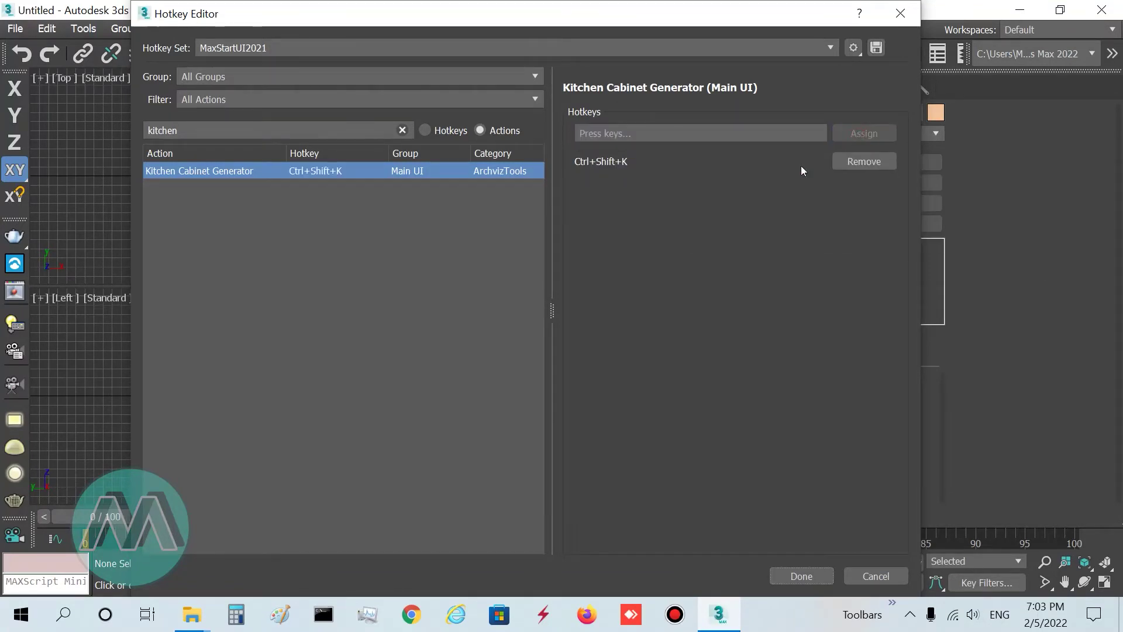
{"action": "left_click", "coordinate": [876, 48]}
{"action": "left_click", "coordinate": [790, 576]}
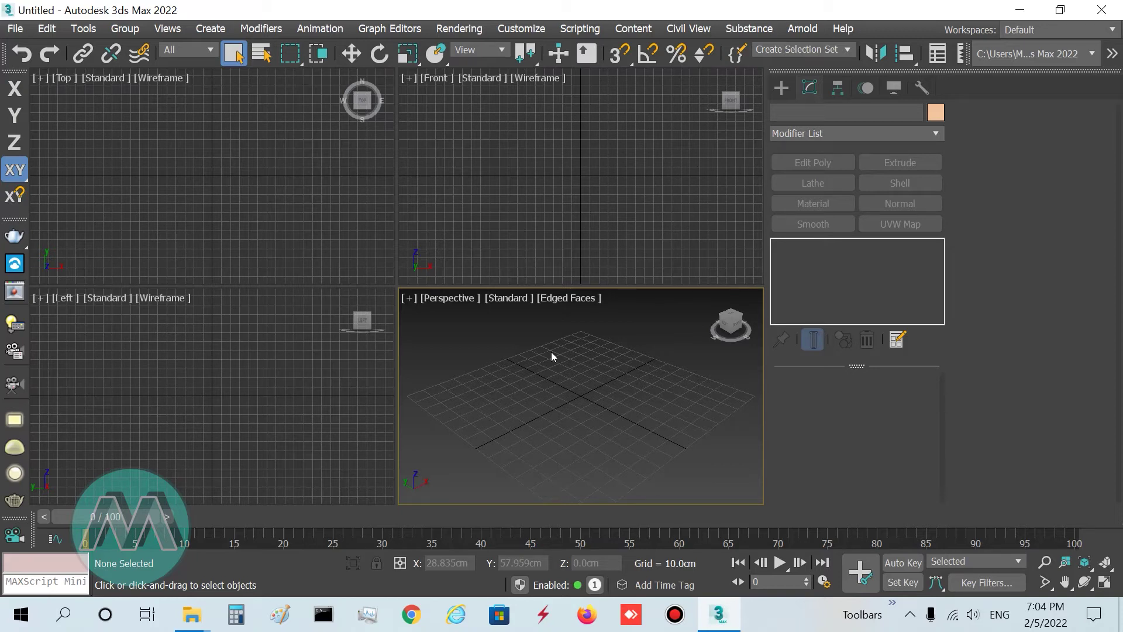
- Recheck the contents of the V-Ray package folder, including usericons, and return to 3ds Max
{"action": "mouse_move", "coordinate": [192, 614]}
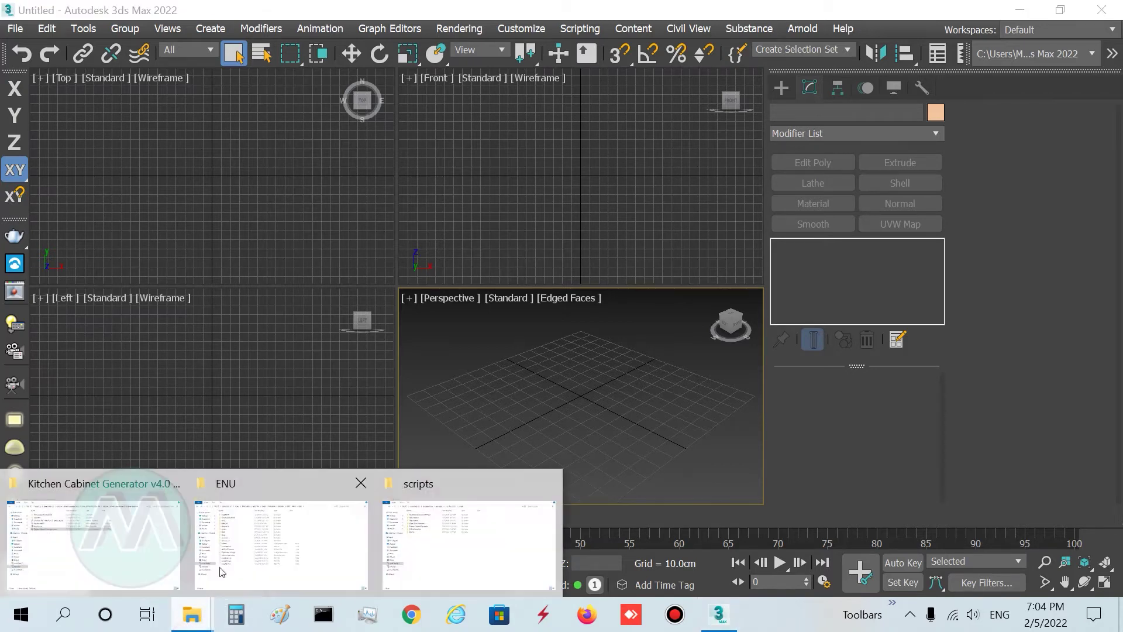
{"action": "left_click", "coordinate": [147, 552]}
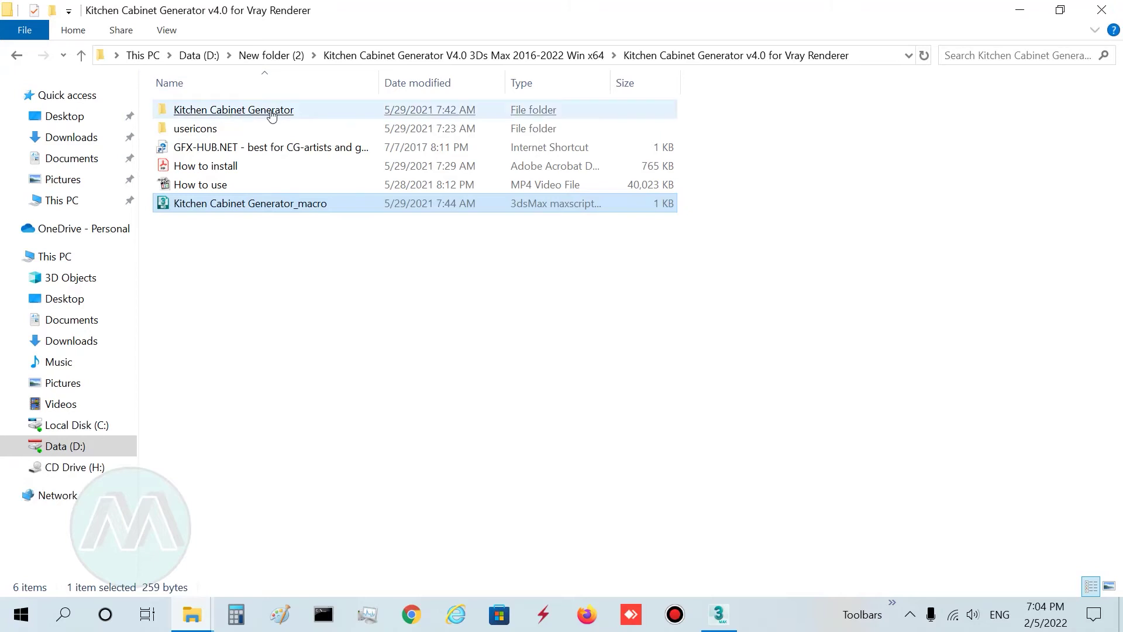
{"action": "left_click", "coordinate": [171, 130]}
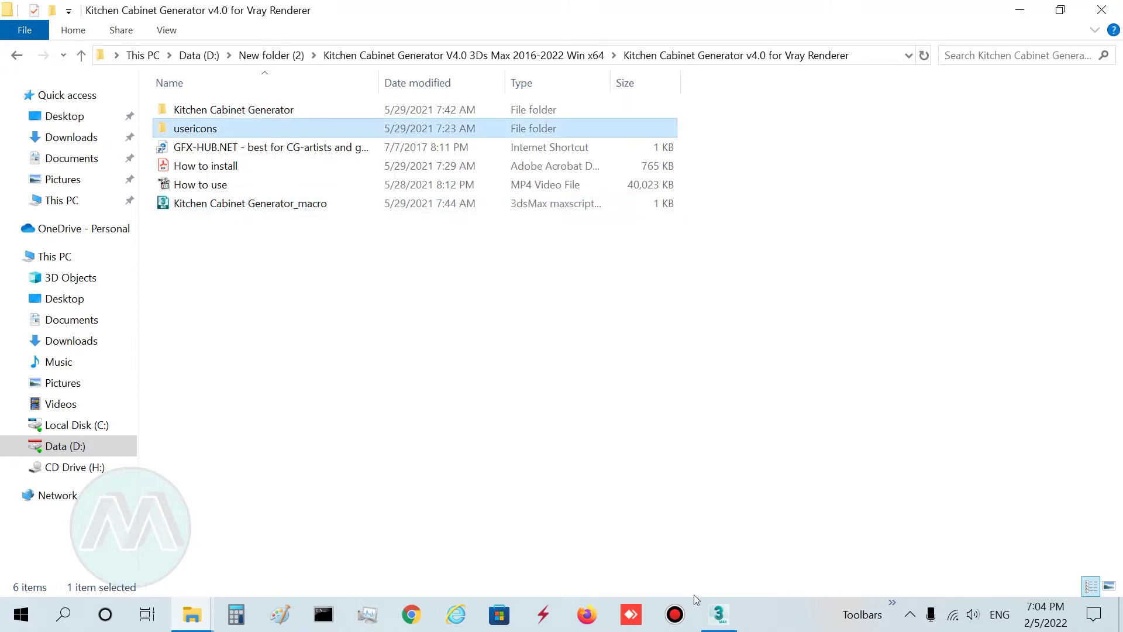
{"action": "left_click", "coordinate": [719, 615]}
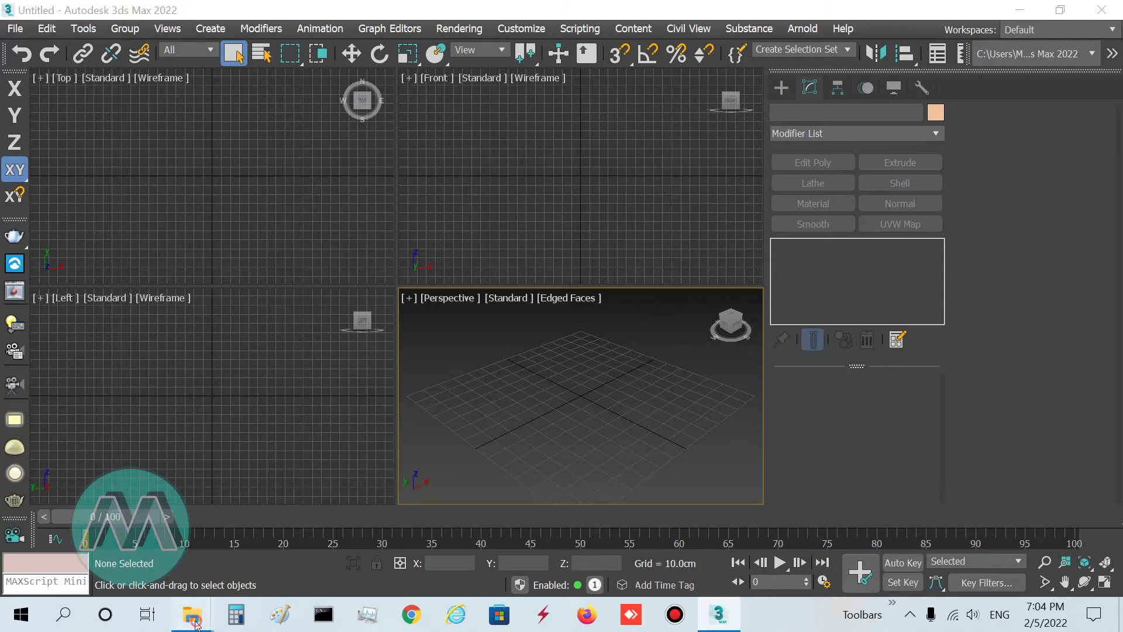
{"action": "mouse_move", "coordinate": [192, 614]}
{"action": "left_click", "coordinate": [137, 562]}
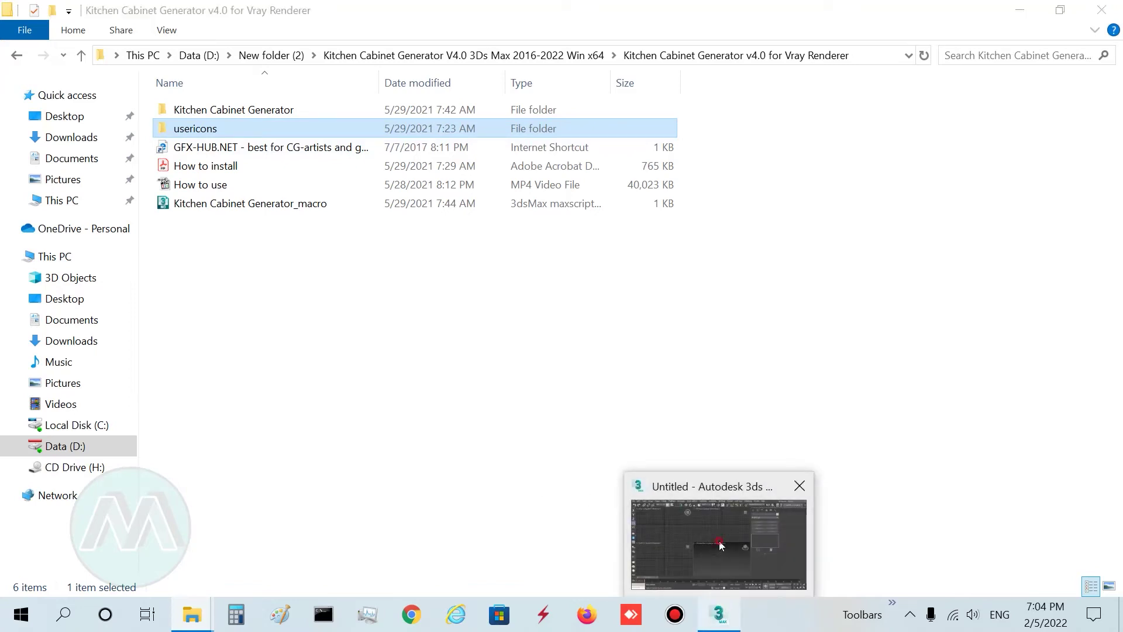
{"action": "left_click", "coordinate": [720, 614]}
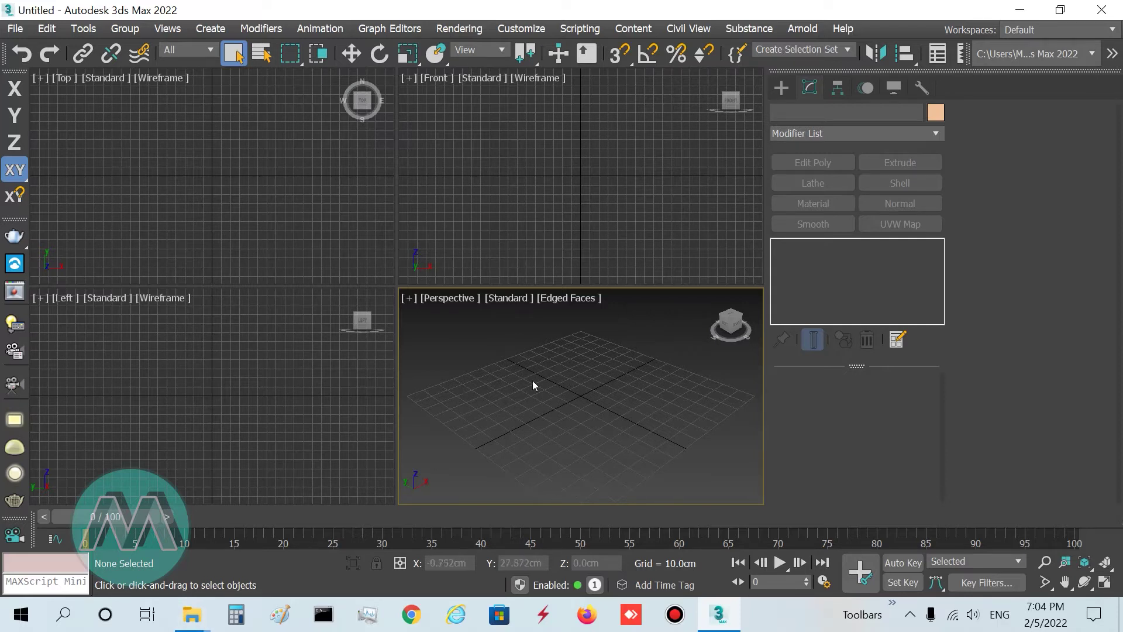
- Maximize the Perspective viewport, open the Kitchen Cabinet Generator window and move it aside to clear the modeling area
{"action": "key", "text": "alt+w"}
{"action": "left_click", "coordinate": [1045, 562]}
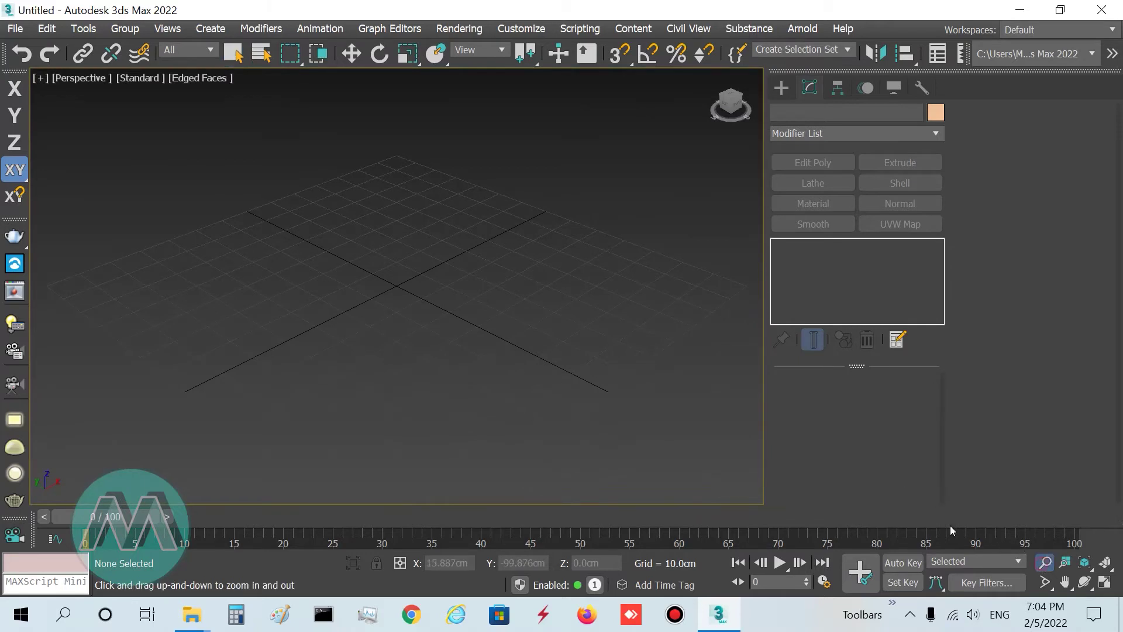
{"action": "left_click_drag", "start_coordinate": [419, 344], "coordinate": [385, 278]}
{"action": "key", "text": "Escape"}
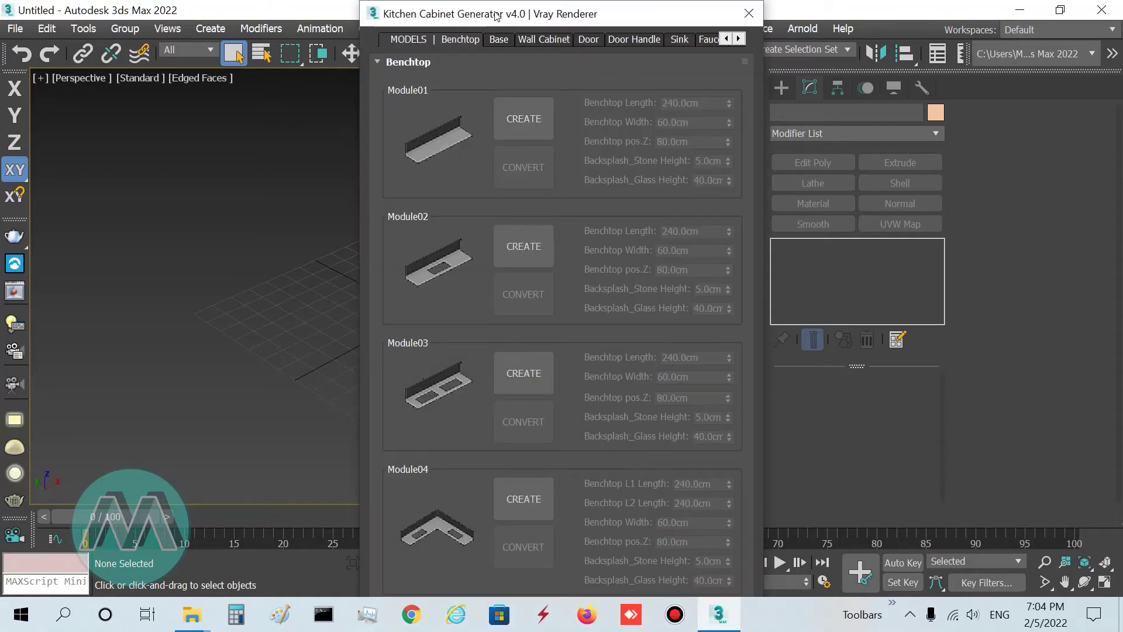
{"action": "left_click_drag", "start_coordinate": [495, 15], "coordinate": [204, 18]}
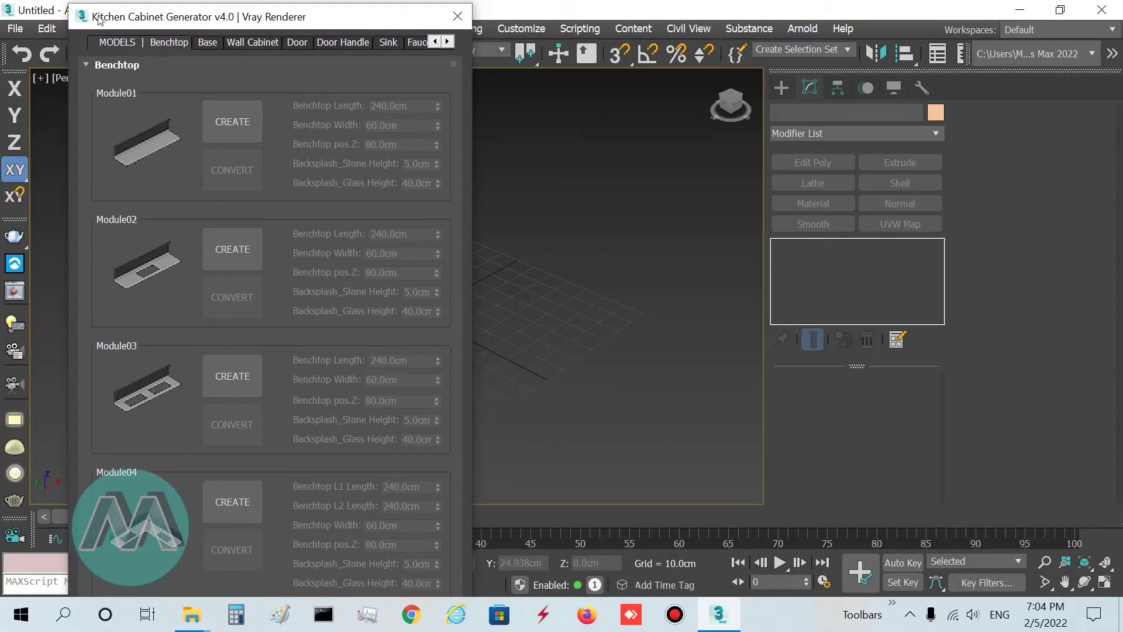
{"action": "mouse_move", "coordinate": [330, 26]}
{"action": "left_mouse_down"}
{"action": "mouse_move", "coordinate": [343, 21]}
{"action": "mouse_move", "coordinate": [310, 25]}
{"action": "left_mouse_up"}
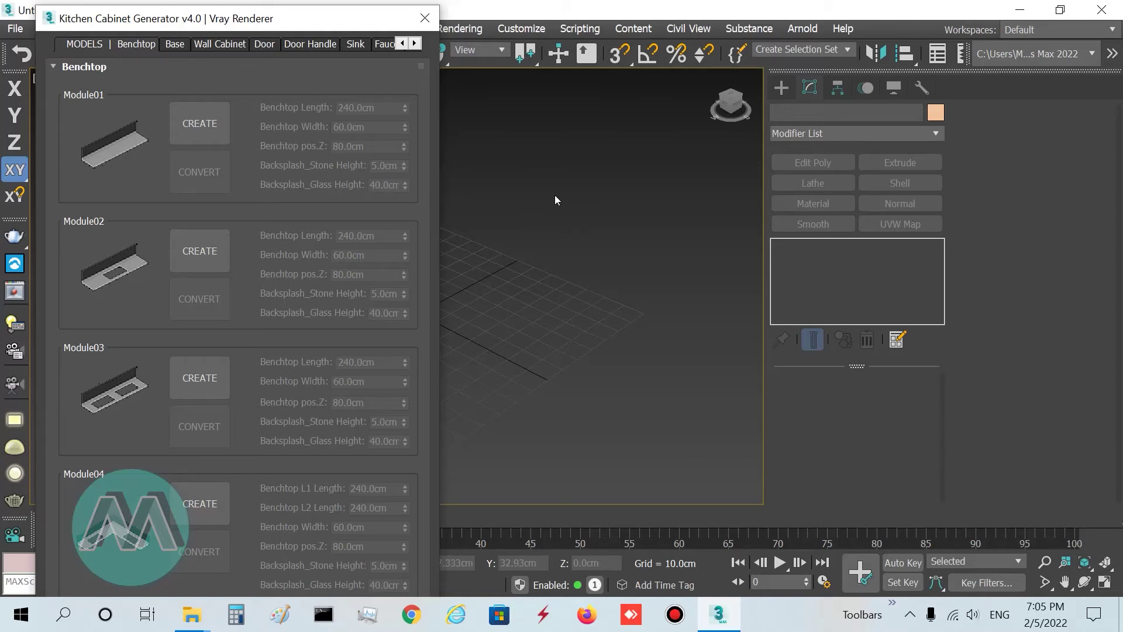
- Open the Kitchen Cabinet Generator's help page and read the system unit setup instructions
{"action": "left_click", "coordinate": [416, 44]}
{"action": "left_click", "coordinate": [416, 44]}
{"action": "left_click", "coordinate": [416, 44]}
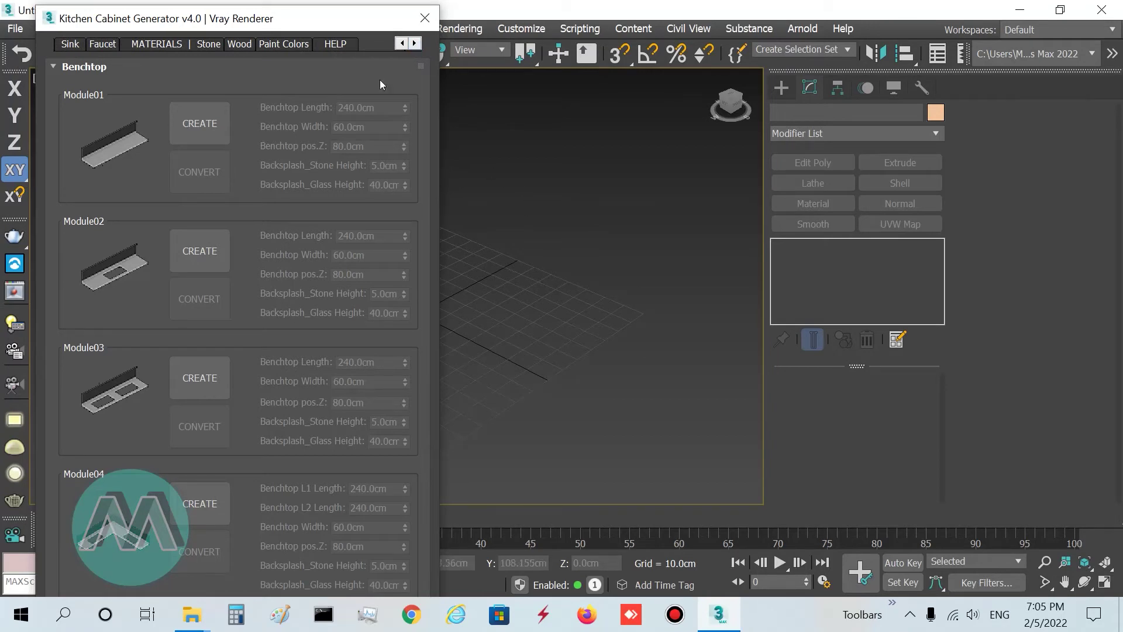
{"action": "left_click", "coordinate": [350, 43]}
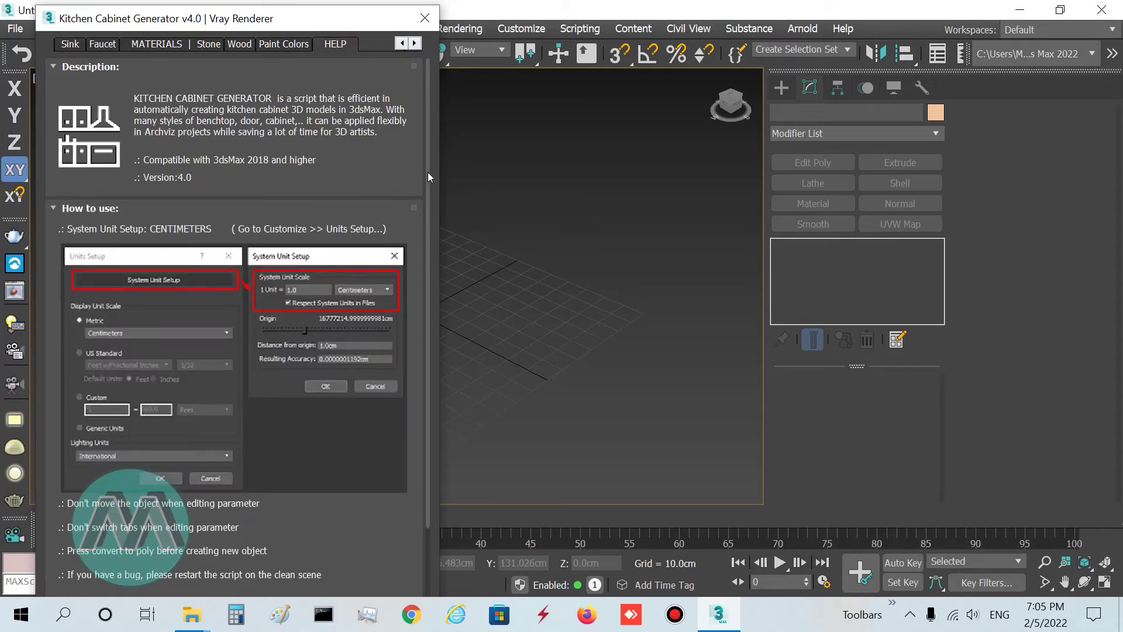
{"action": "scroll", "coordinate": [428, 172], "scroll_direction": "down", "scroll_amount": 2}
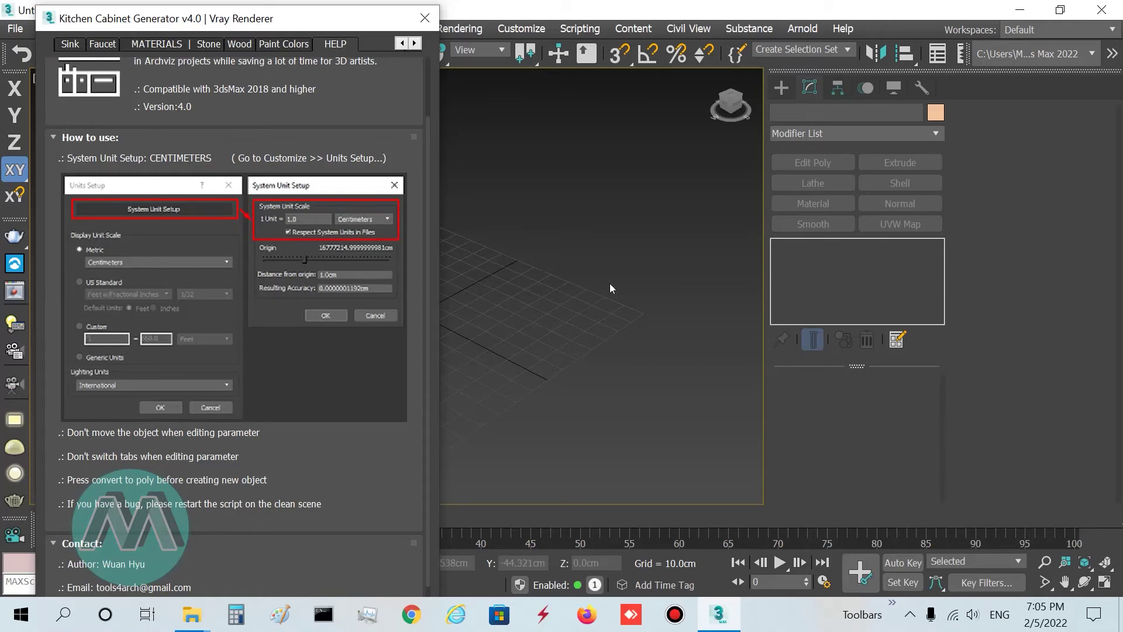
{"action": "left_click_drag", "start_coordinate": [327, 27], "coordinate": [321, 25]}
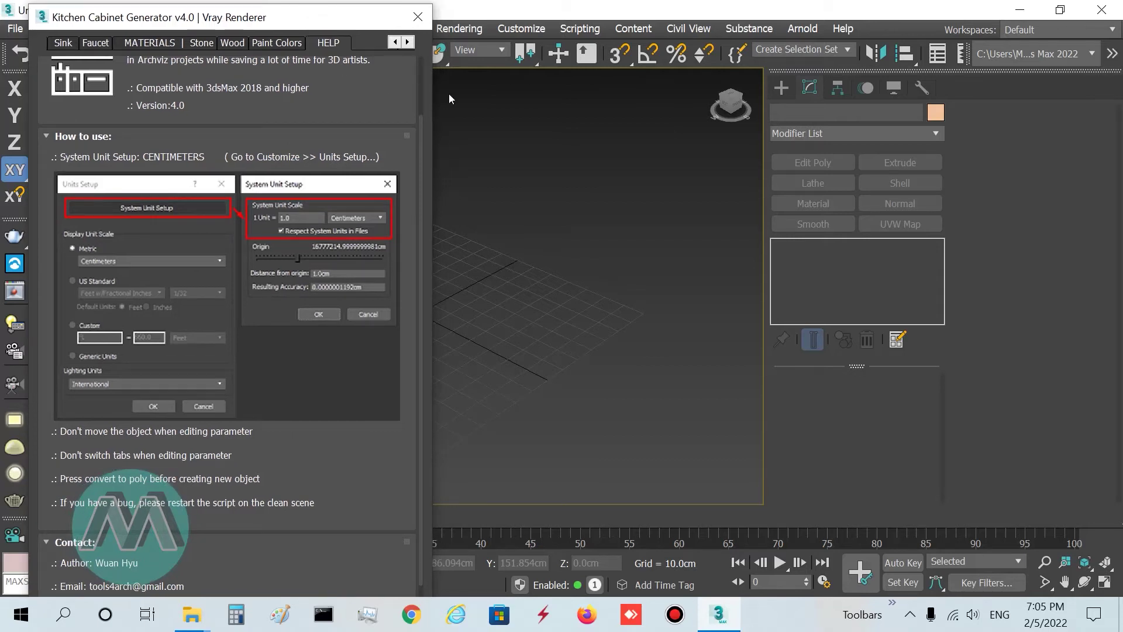
- In Units Setup, set the system unit scale to 1 unit = 1.0 centimeters
{"action": "left_click", "coordinate": [517, 31]}
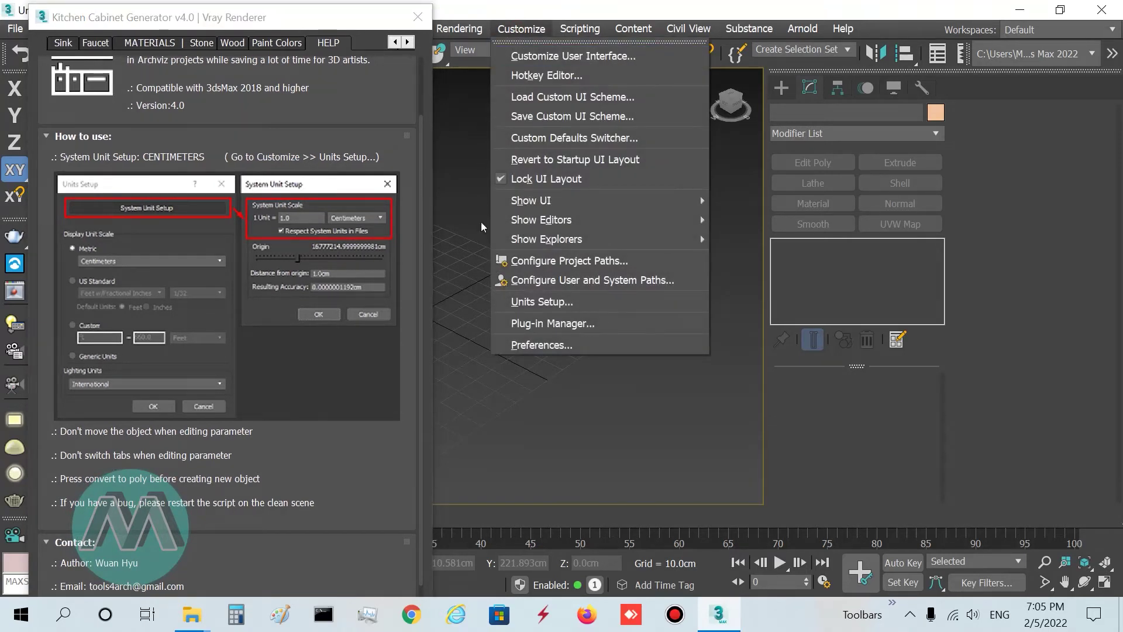
{"action": "left_click", "coordinate": [557, 302]}
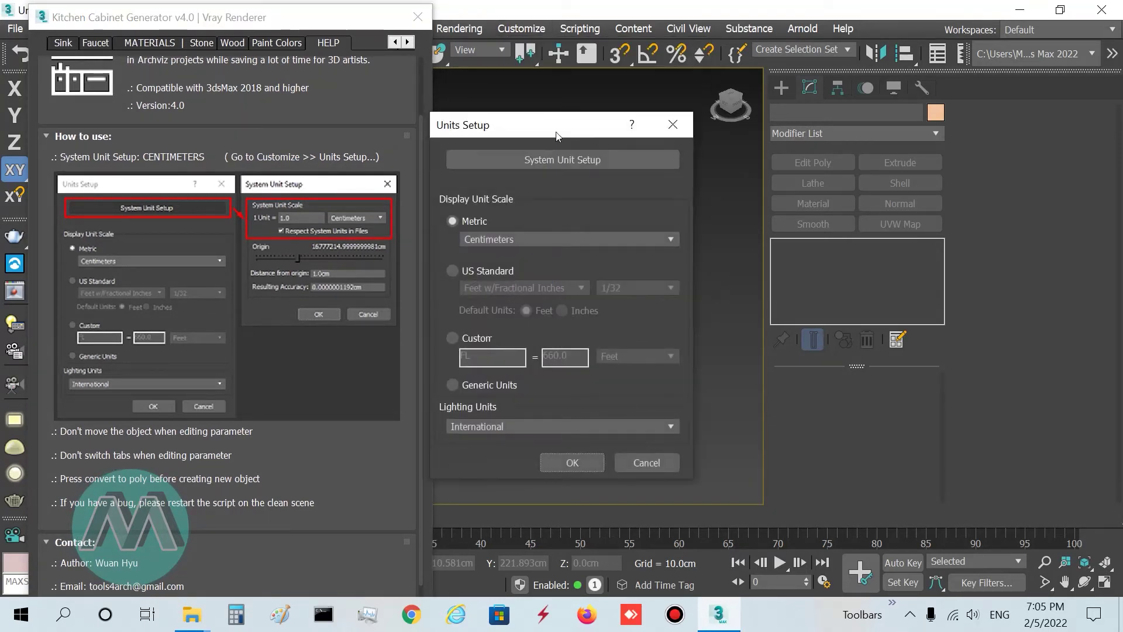
{"action": "left_click_drag", "start_coordinate": [557, 136], "coordinate": [600, 141]}
{"action": "left_click", "coordinate": [581, 168]}
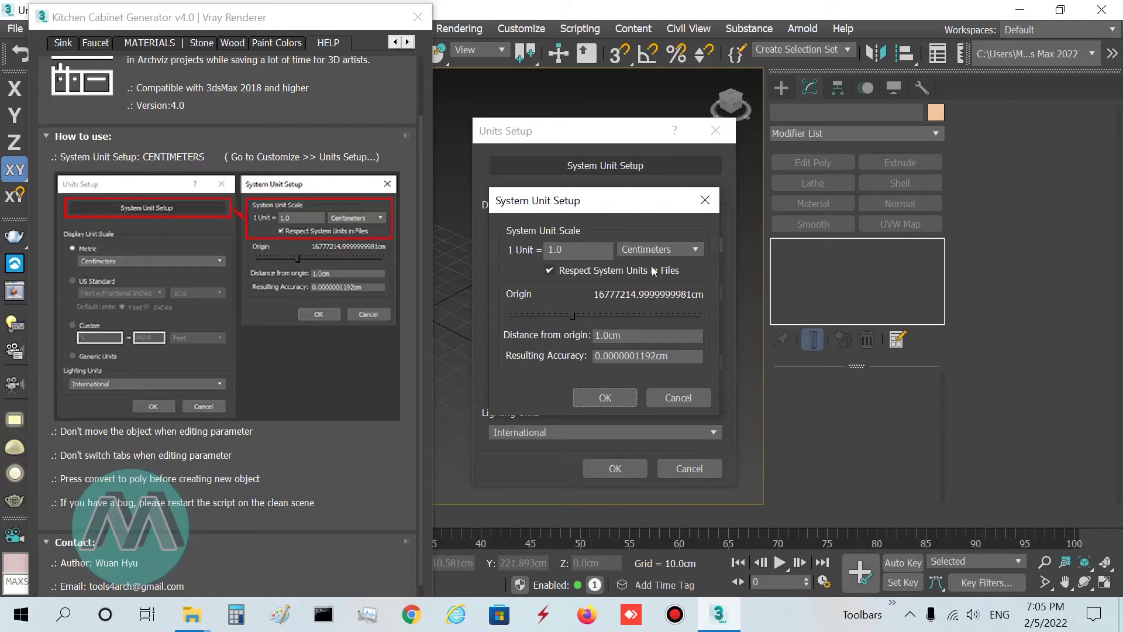
{"action": "left_click", "coordinate": [661, 249]}
{"action": "left_click", "coordinate": [643, 307]}
{"action": "left_click", "coordinate": [610, 401]}
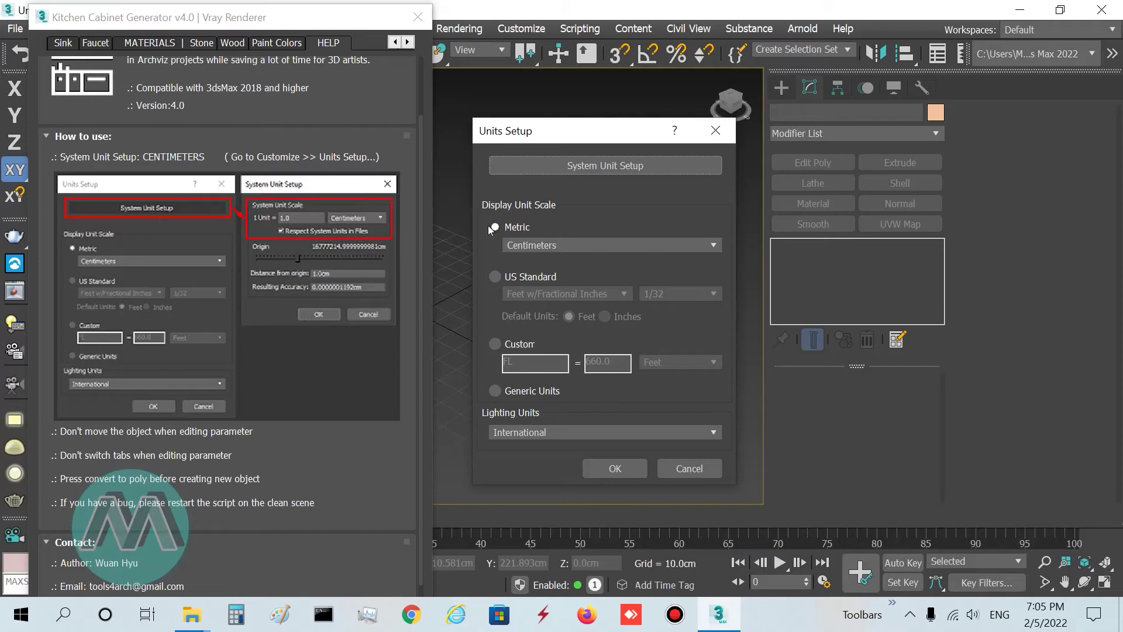
- Set the metric display unit scale to Centimeters and apply the units setup
{"action": "left_click", "coordinate": [531, 245]}
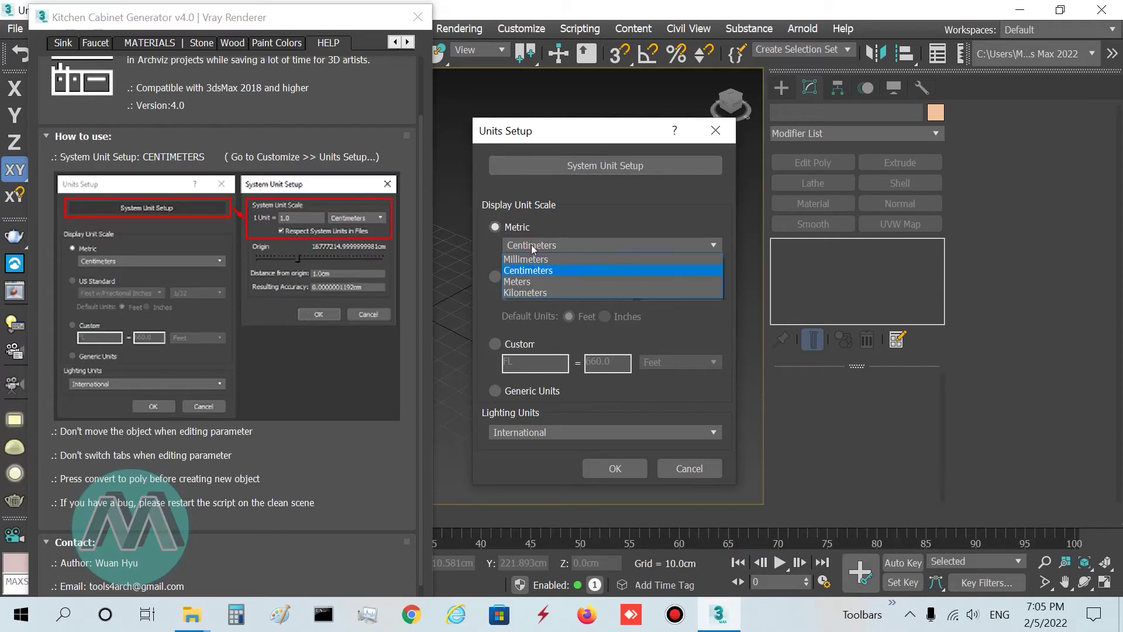
{"action": "left_click", "coordinate": [531, 271]}
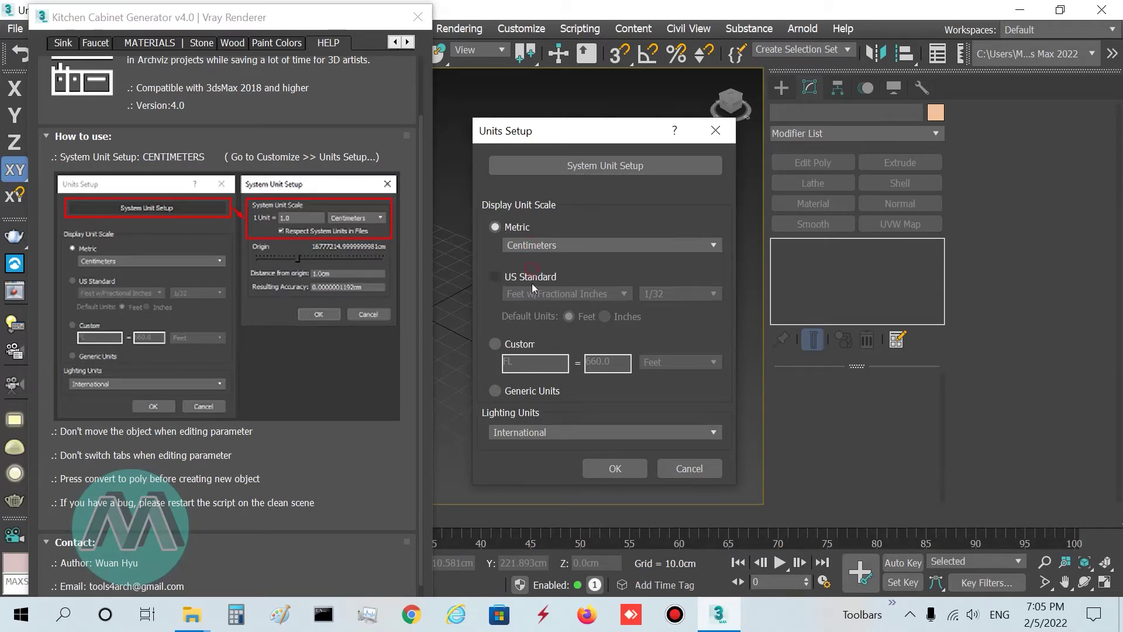
{"action": "left_click", "coordinate": [613, 471]}
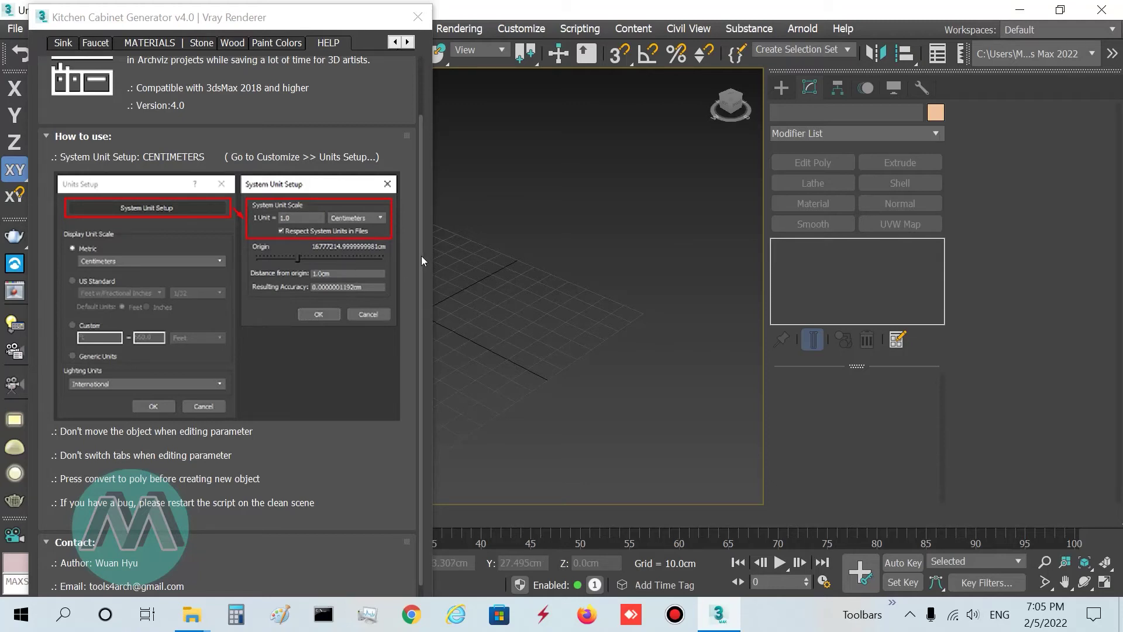
- Read the remaining usage notes on the generator's help page and return to the Benchtop modules
{"action": "left_click_drag", "start_coordinate": [421, 255], "coordinate": [419, 323]}
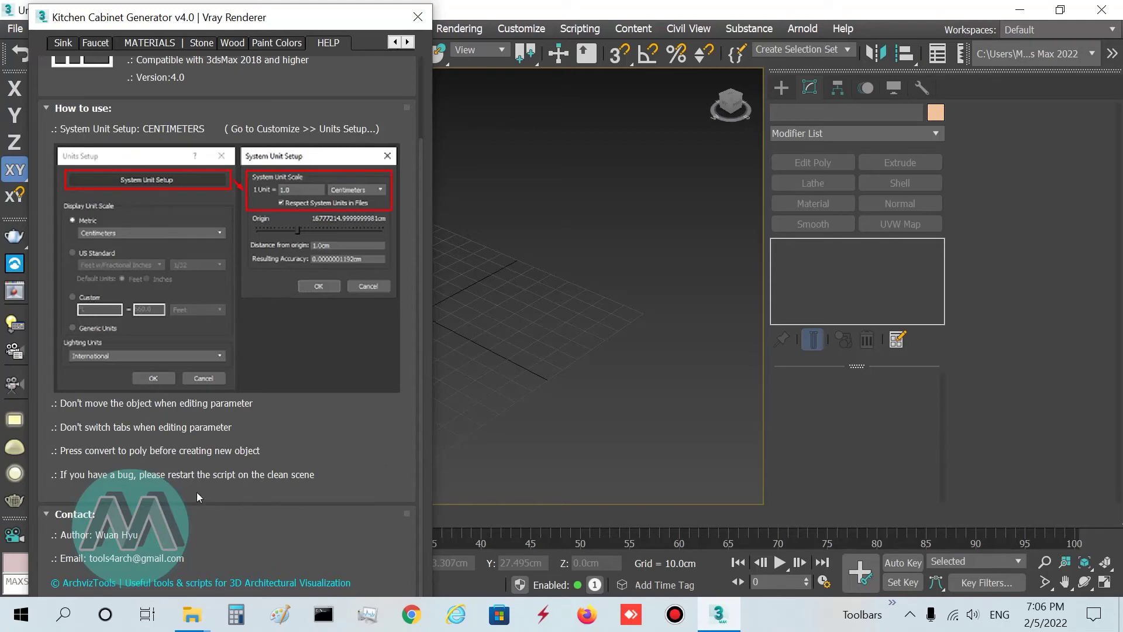
{"action": "left_click_drag", "start_coordinate": [322, 25], "coordinate": [346, 26]}
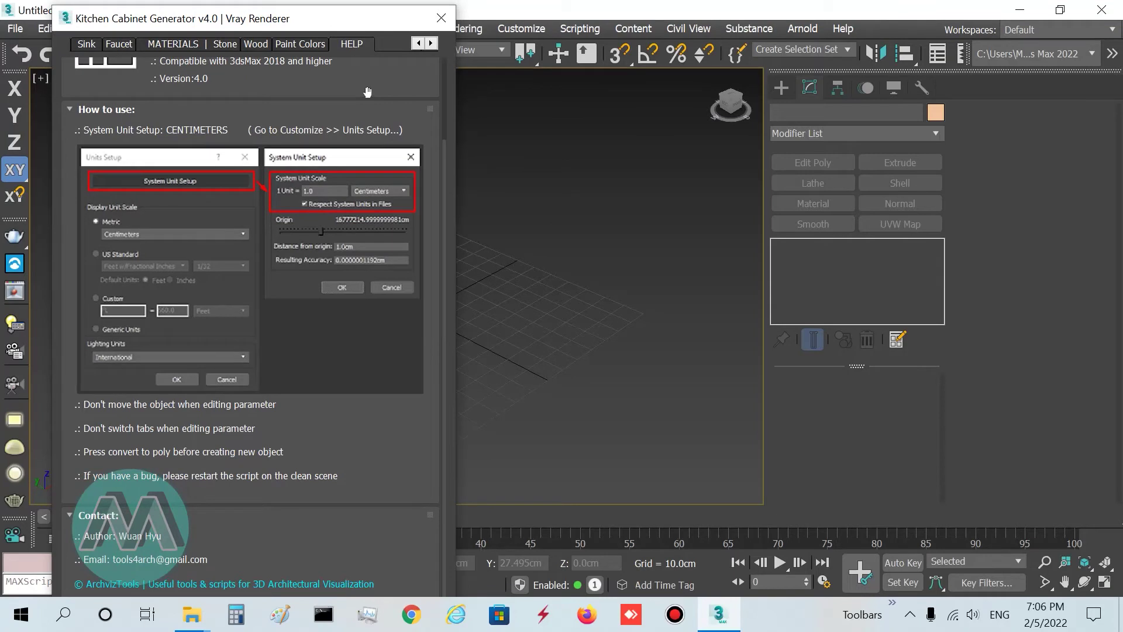
{"action": "left_click", "coordinate": [417, 43]}
{"action": "left_click", "coordinate": [418, 43]}
{"action": "left_click", "coordinate": [418, 43]}
{"action": "left_click", "coordinate": [418, 44]}
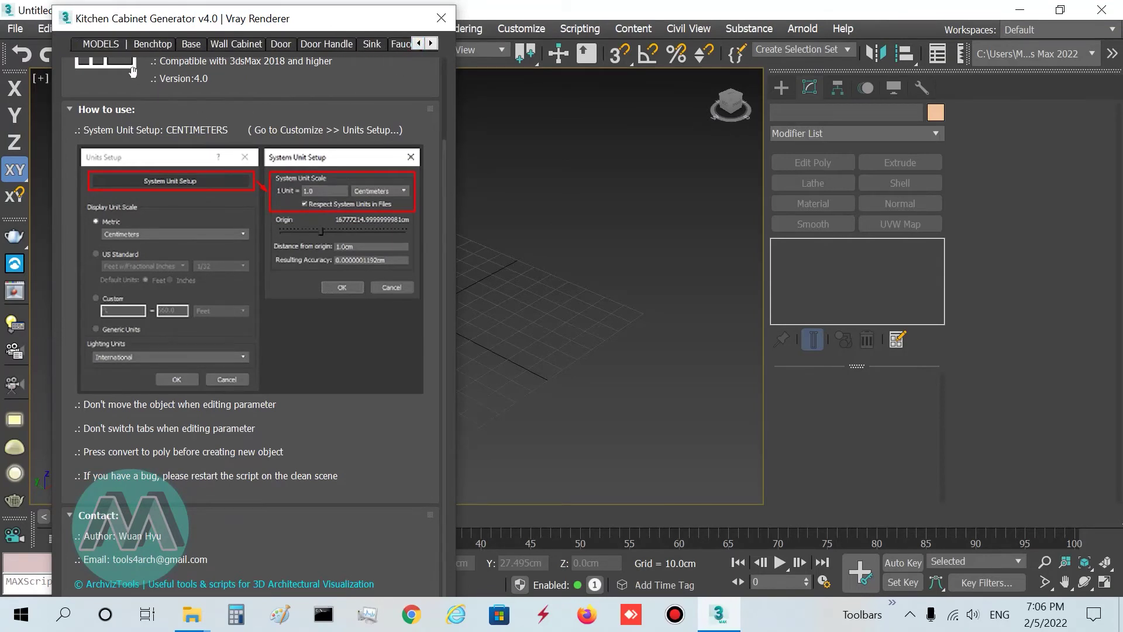
{"action": "left_click", "coordinate": [127, 44]}
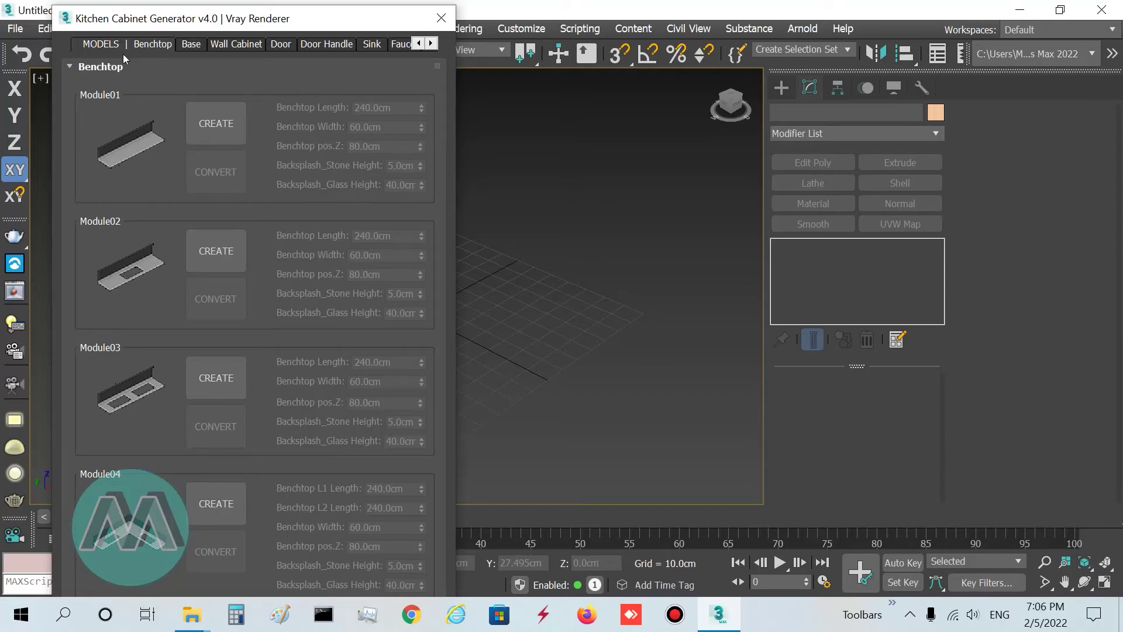
- Move the generator window aside and narrow the command panel to enlarge the Perspective viewport
{"action": "left_click_drag", "start_coordinate": [174, 19], "coordinate": [142, 19]}
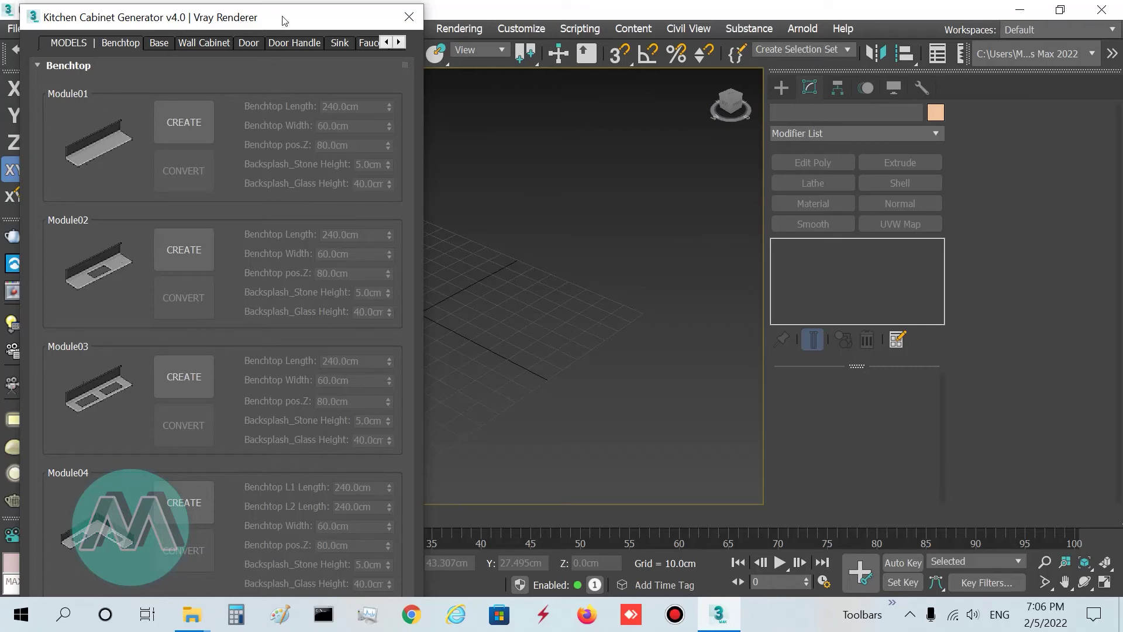
{"action": "left_click_drag", "start_coordinate": [282, 18], "coordinate": [265, 22]}
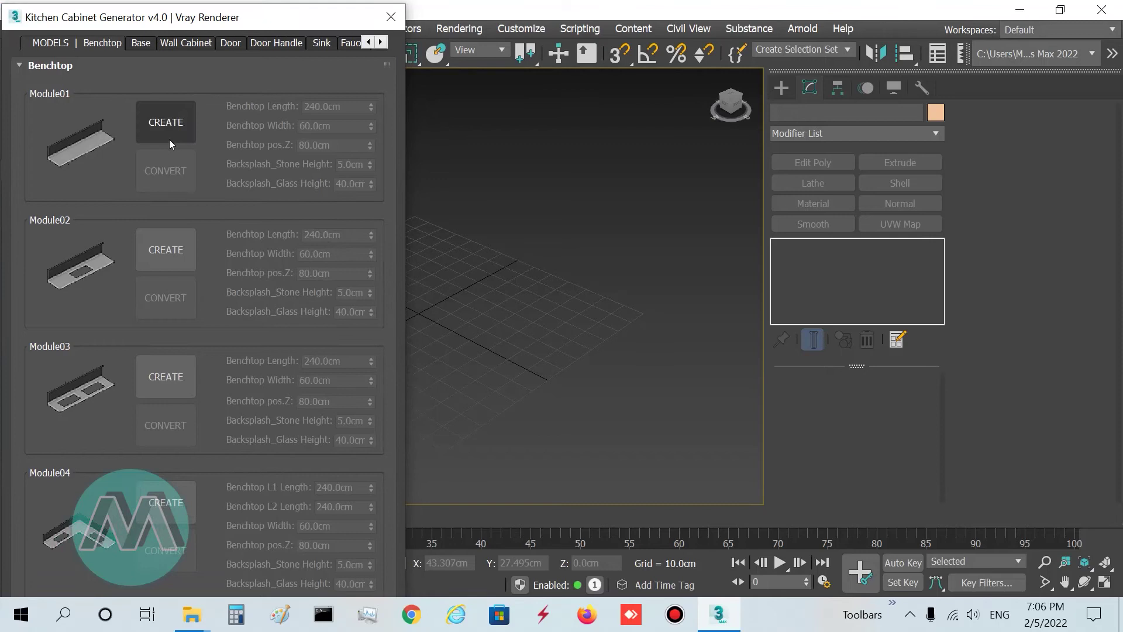
{"action": "left_click", "coordinate": [769, 304]}
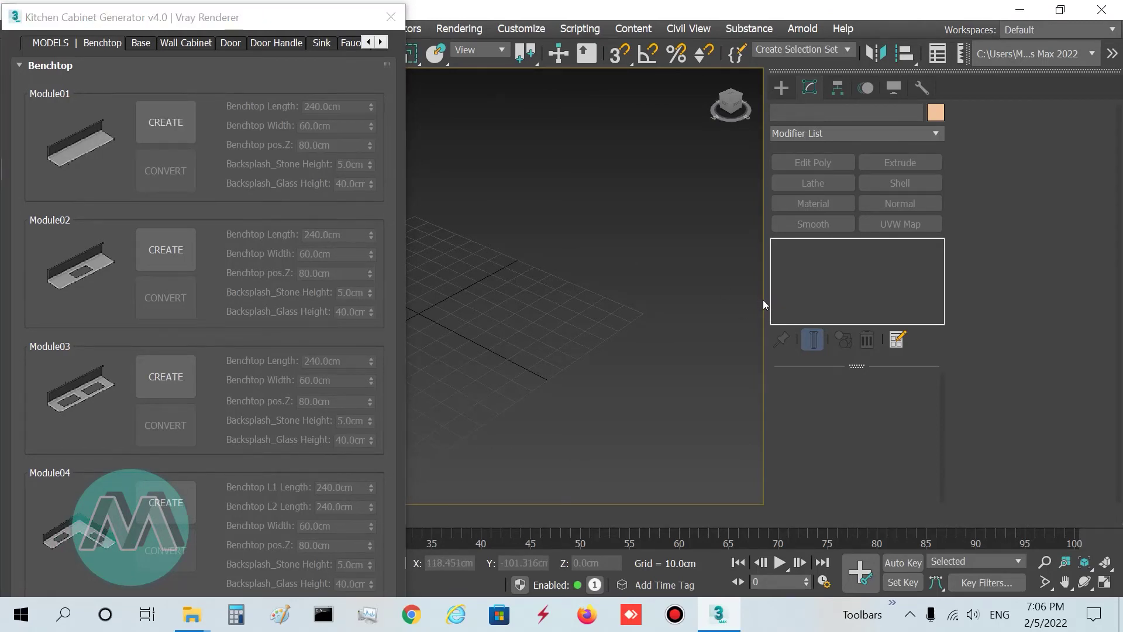
{"action": "left_click_drag", "start_coordinate": [765, 299], "coordinate": [943, 321]}
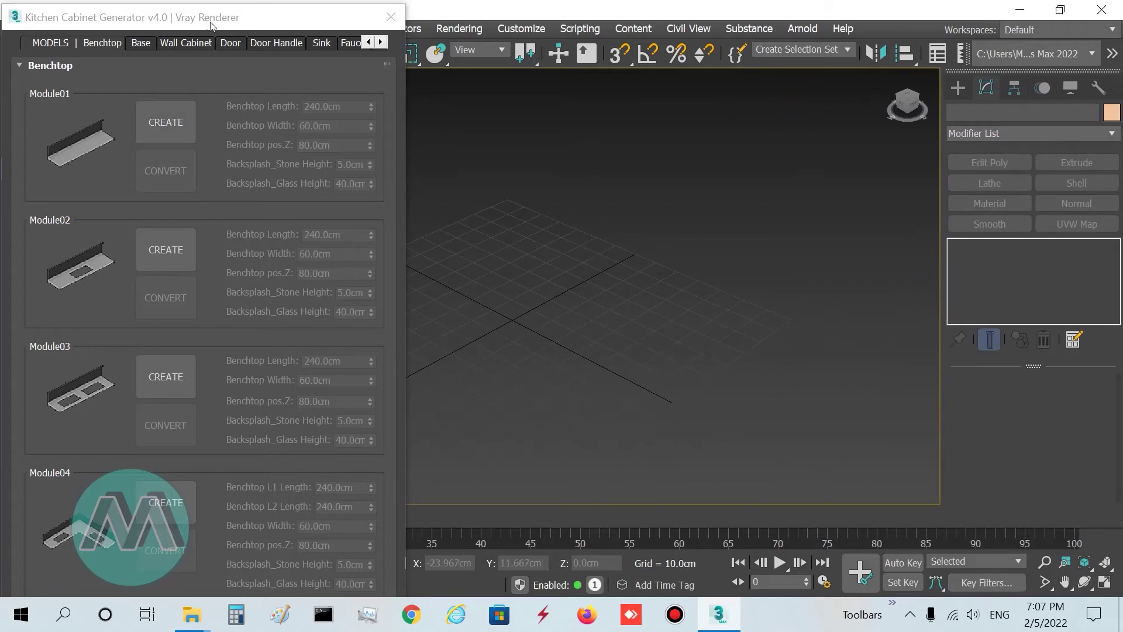
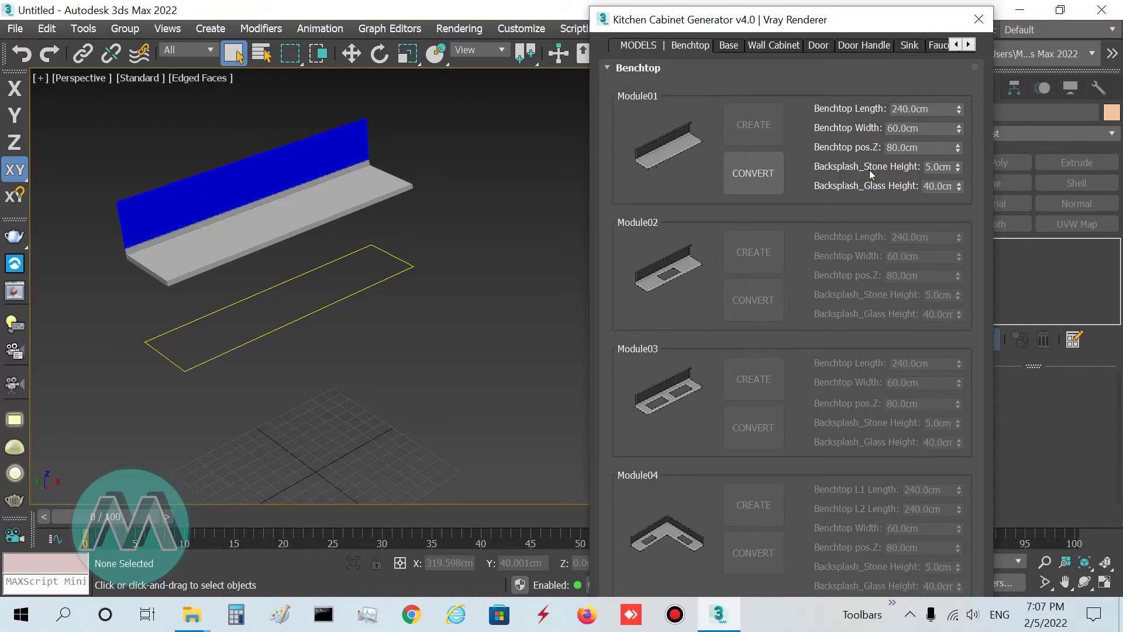
- Set the Module01 benchtop length to 300 cm
{"action": "left_click_drag", "start_coordinate": [728, 27], "coordinate": [723, 28]}
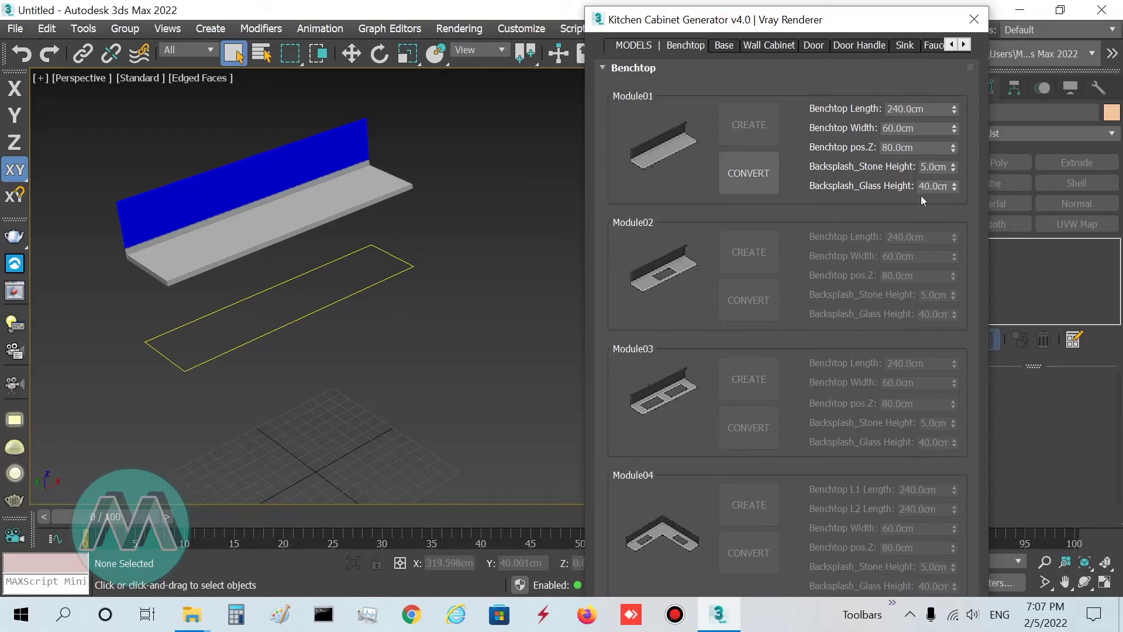
{"action": "double_click", "coordinate": [926, 110]}
{"action": "type", "text": "300"}
{"action": "key", "text": "Return"}
{"action": "middle_click_drag", "start_coordinate": [502, 263], "coordinate": [504, 279]}
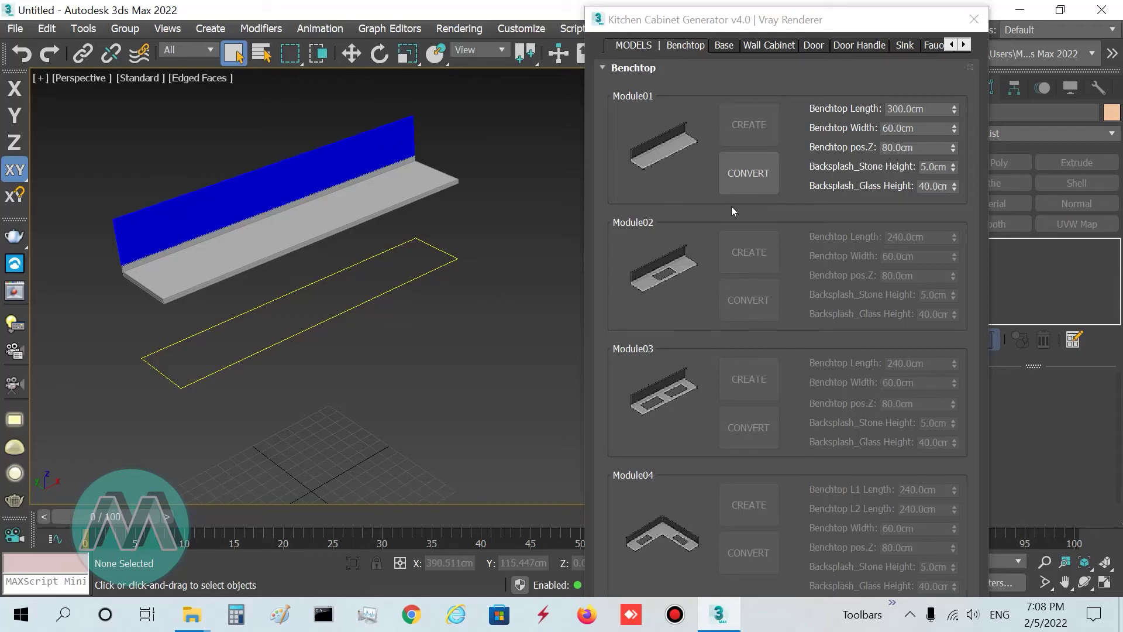
- Set the Module01 benchtop's Z position to 88 cm
{"action": "left_click", "coordinate": [916, 148]}
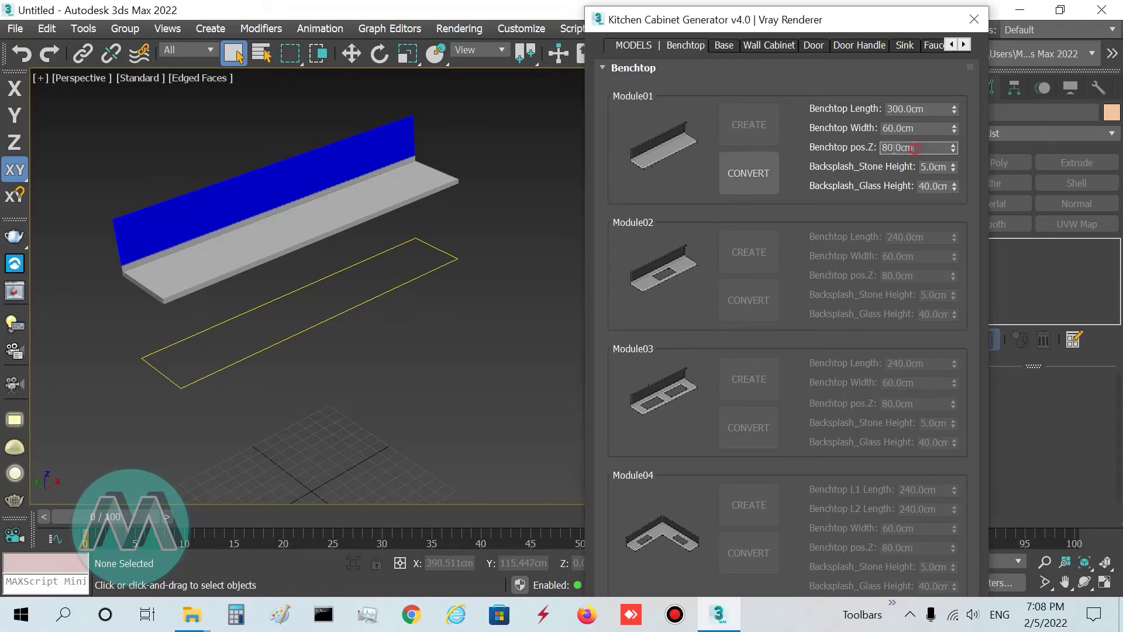
{"action": "type", "text": "88"}
{"action": "key", "text": "Return"}
{"action": "middle_click_drag", "start_coordinate": [472, 286], "coordinate": [460, 303]}
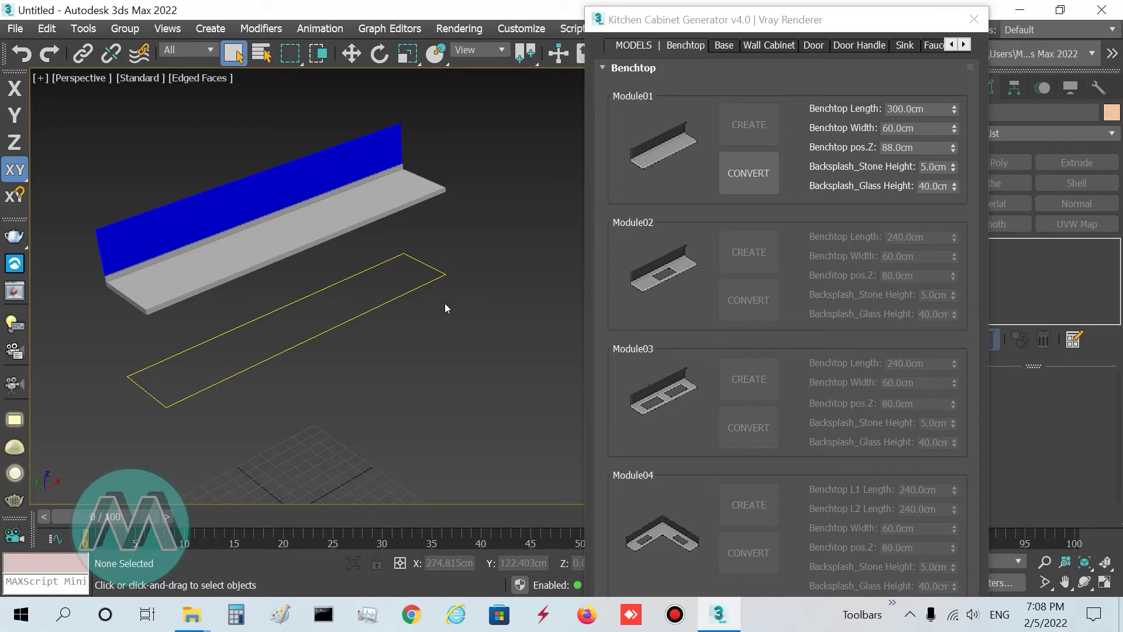
{"action": "scroll", "coordinate": [282, 367], "scroll_direction": "down", "scroll_amount": 1}
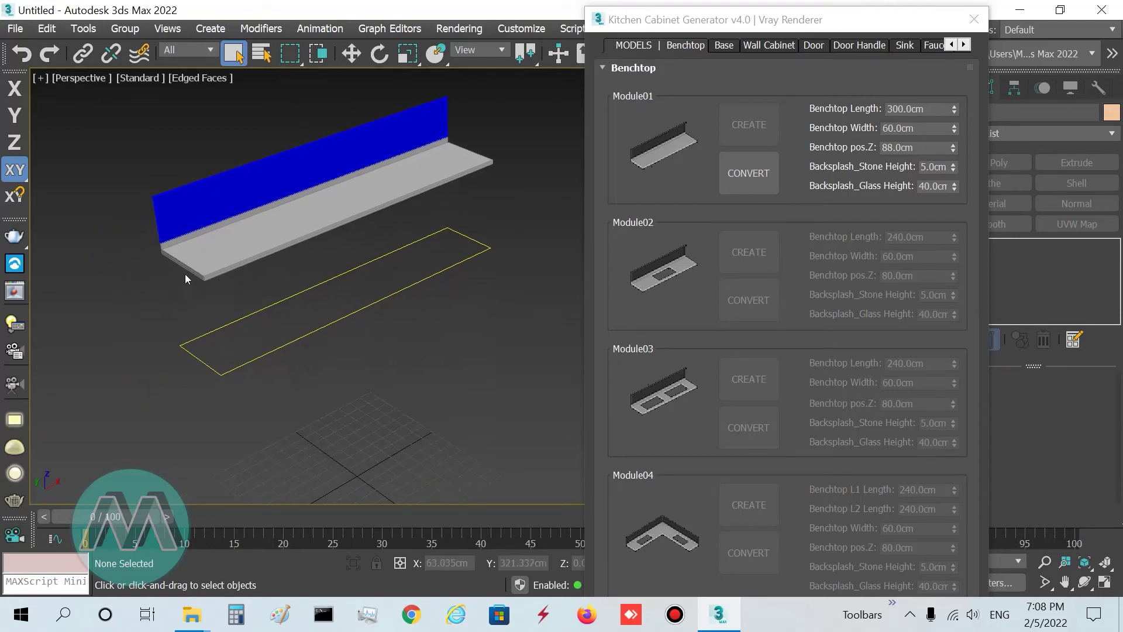
- Select the pieces at the benchtop's front corner and examine how its edge is built up
{"action": "scroll", "coordinate": [185, 279], "scroll_direction": "up", "scroll_amount": 4}
{"action": "scroll", "coordinate": [186, 267], "scroll_direction": "up", "scroll_amount": 3}
{"action": "scroll", "coordinate": [353, 341], "scroll_direction": "up", "scroll_amount": 2}
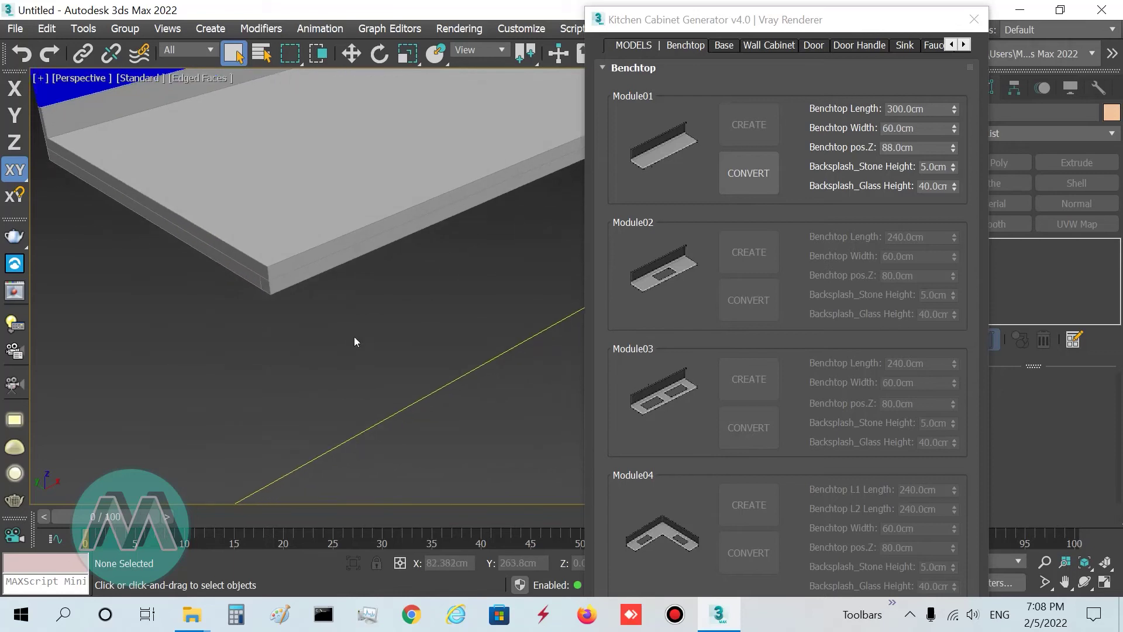
{"action": "left_click_drag", "start_coordinate": [252, 331], "coordinate": [296, 261]}
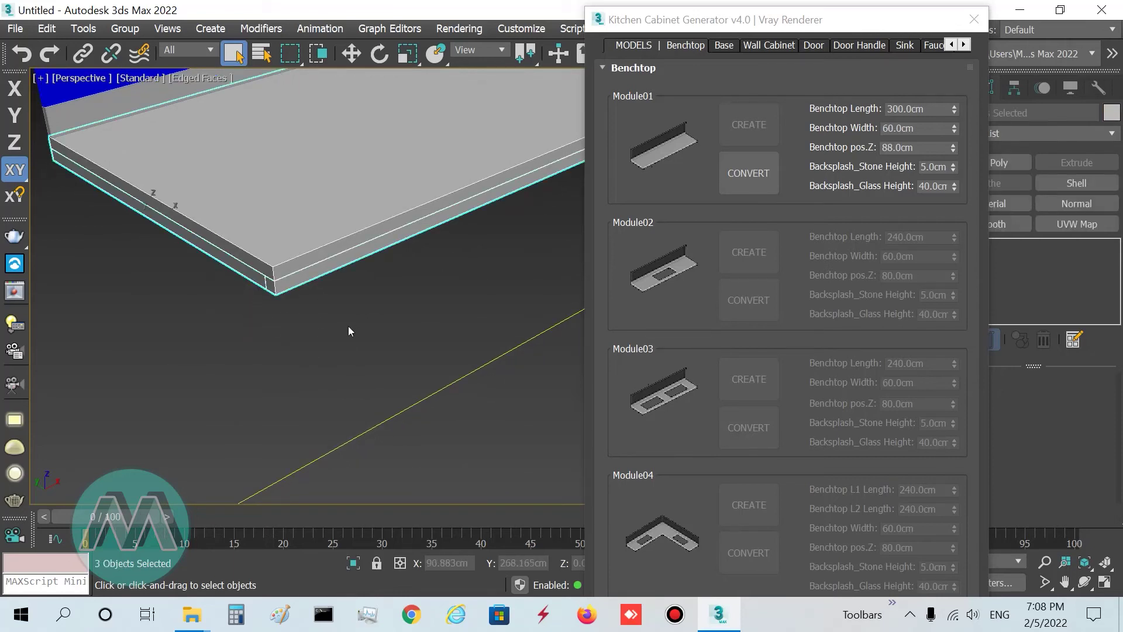
{"action": "scroll", "coordinate": [351, 327], "scroll_direction": "down", "scroll_amount": 3}
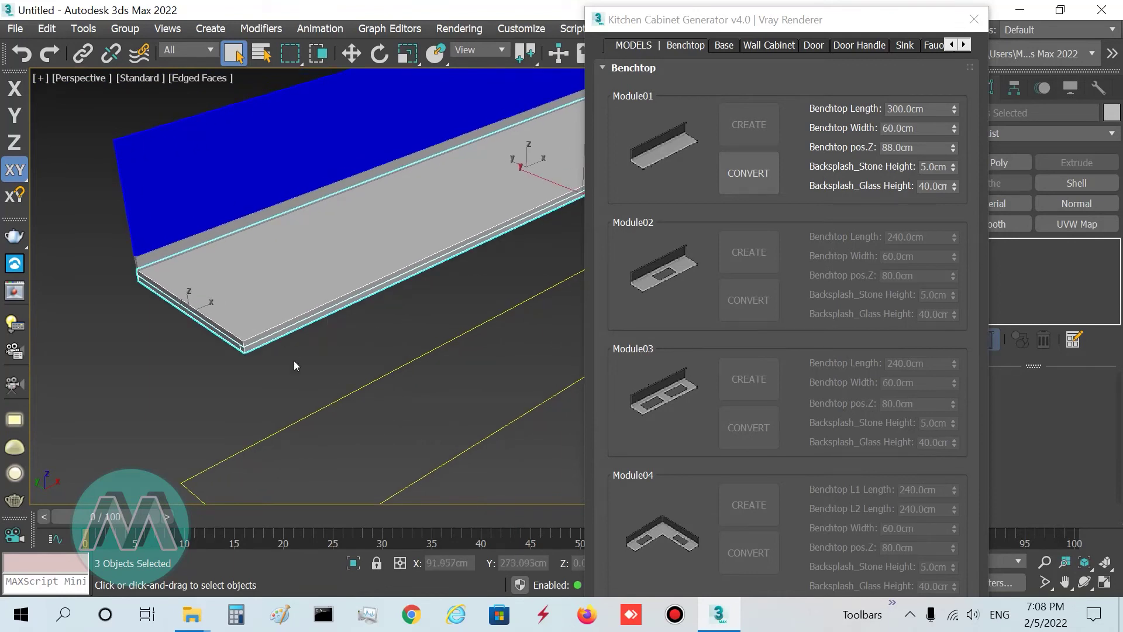
{"action": "scroll", "coordinate": [227, 365], "scroll_direction": "up", "scroll_amount": 5}
{"action": "scroll", "coordinate": [252, 351], "scroll_direction": "down", "scroll_amount": 2}
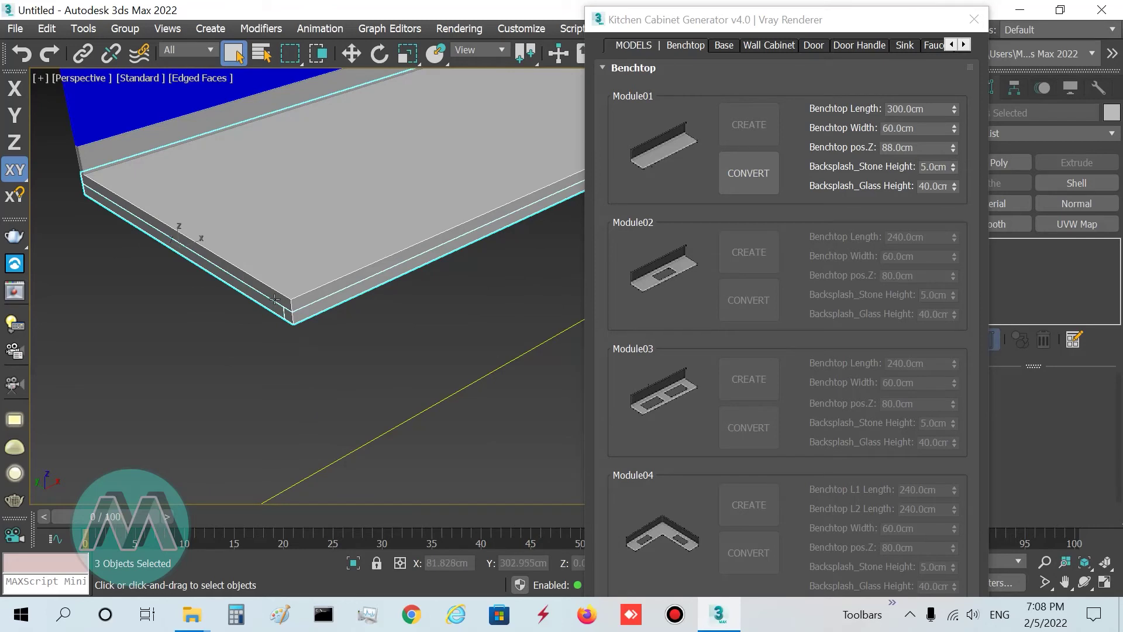
- Select the benchtop slab and its front edge strip in turn to check their dimensions
{"action": "left_click", "coordinate": [308, 298]}
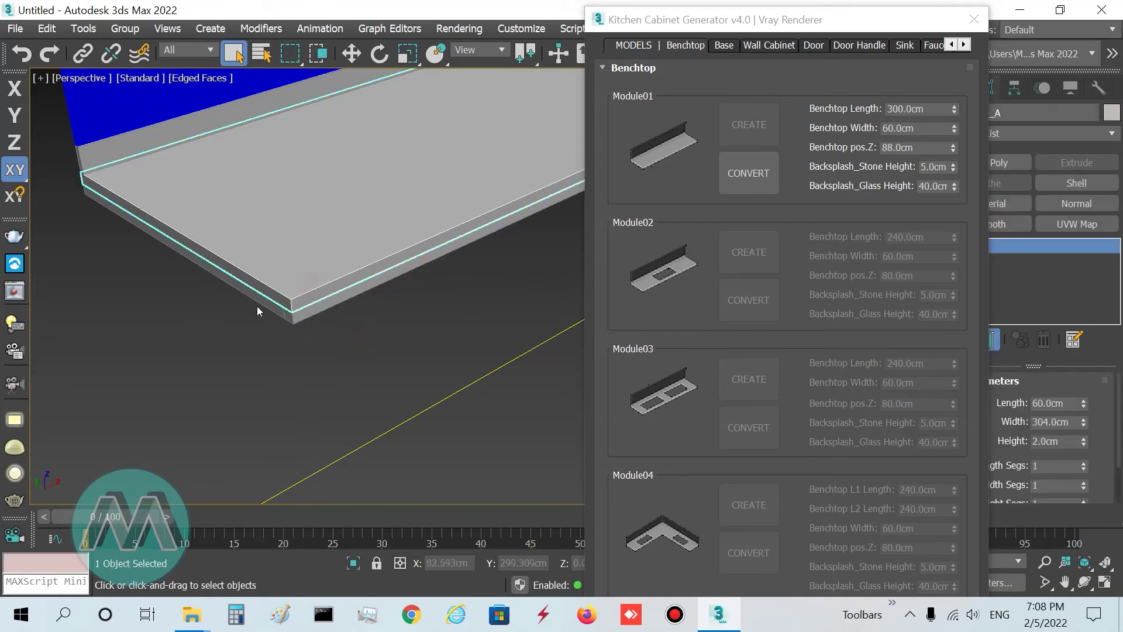
{"action": "left_click", "coordinate": [296, 317]}
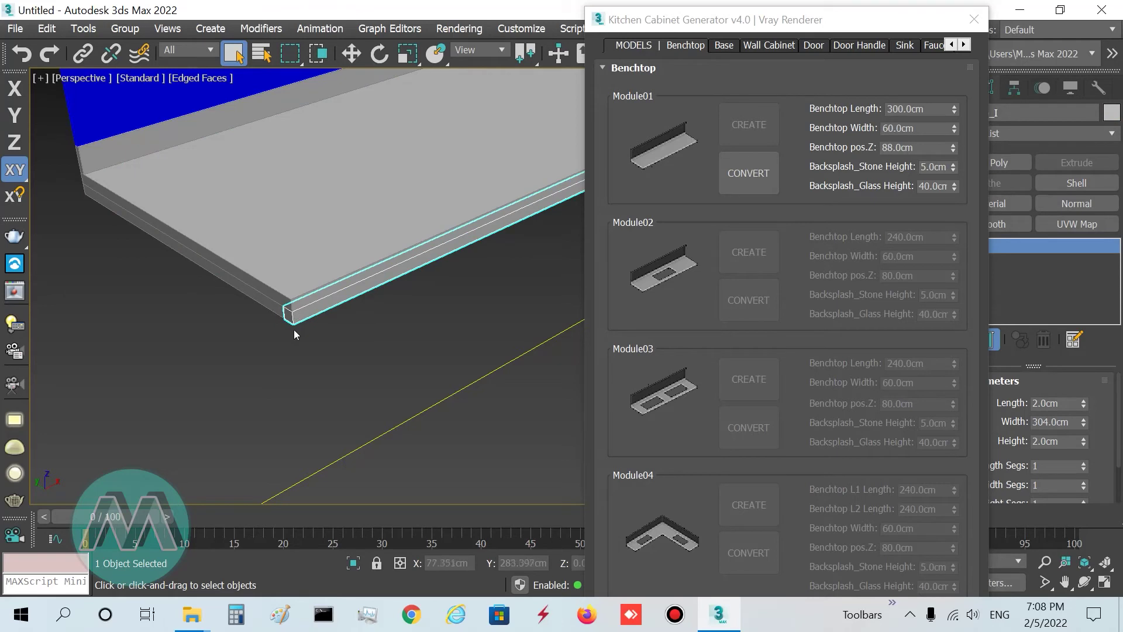
{"action": "scroll", "coordinate": [370, 335], "scroll_direction": "down", "scroll_amount": 5}
{"action": "scroll", "coordinate": [367, 301], "scroll_direction": "up", "scroll_amount": 2}
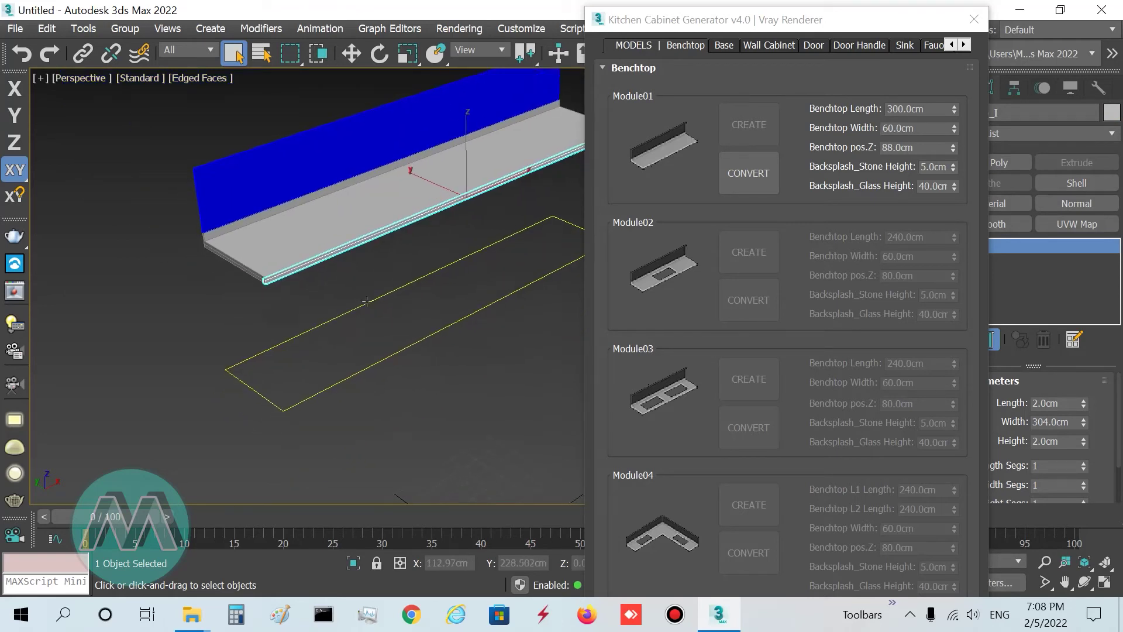
{"action": "scroll", "coordinate": [262, 303], "scroll_direction": "up", "scroll_amount": 2}
{"action": "scroll", "coordinate": [297, 268], "scroll_direction": "up", "scroll_amount": 2}
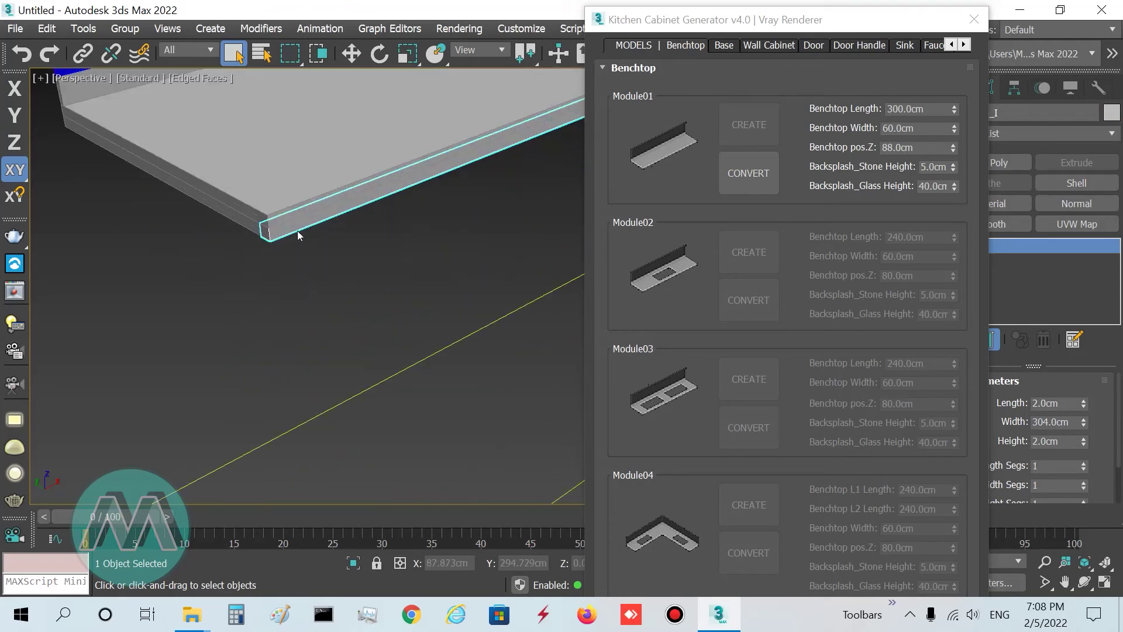
{"action": "left_click", "coordinate": [297, 176]}
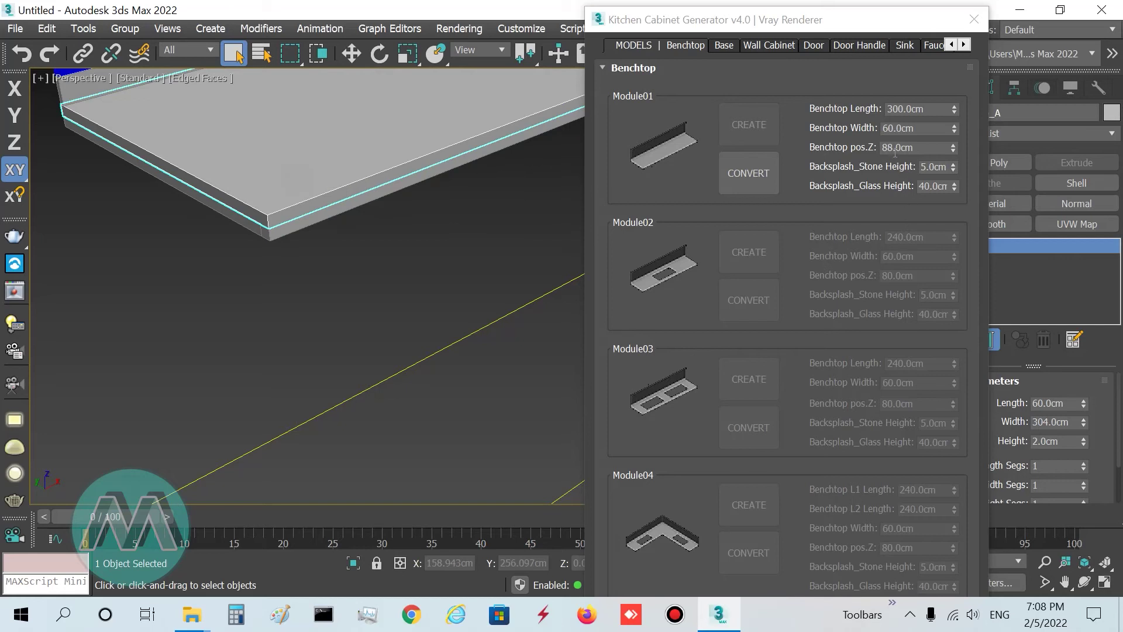
{"action": "scroll", "coordinate": [446, 279], "scroll_direction": "down", "scroll_amount": 2}
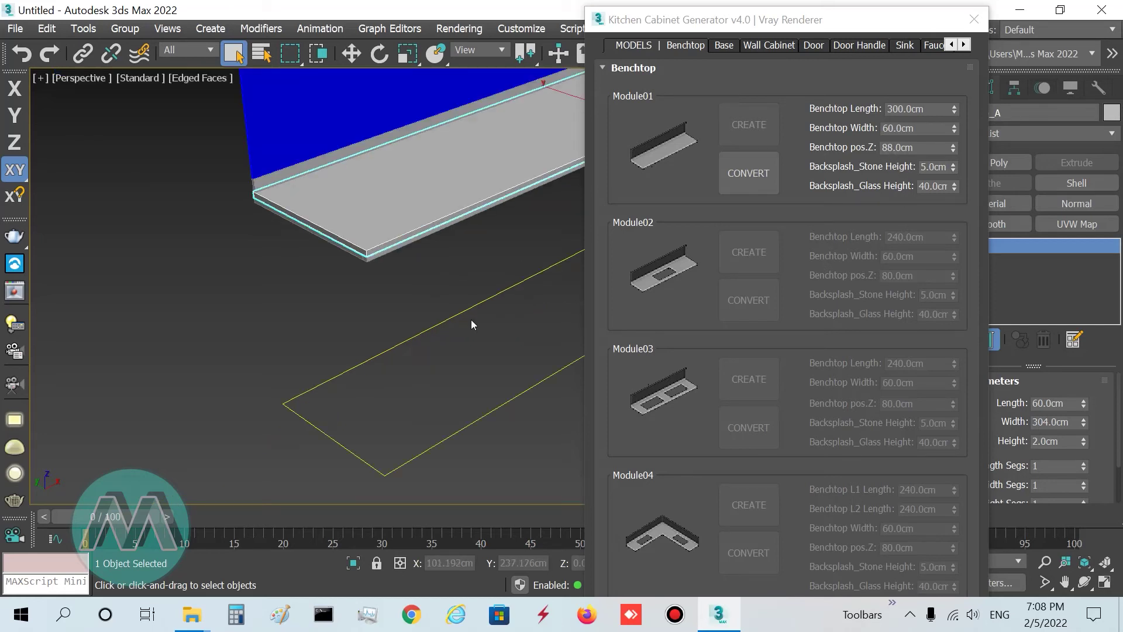
- Select the stone backsplash strip along the benchtop's rear edge and check its height setting
{"action": "middle_click_drag", "start_coordinate": [477, 331], "coordinate": [361, 326]}
{"action": "scroll", "coordinate": [362, 327], "scroll_direction": "down", "scroll_amount": 3}
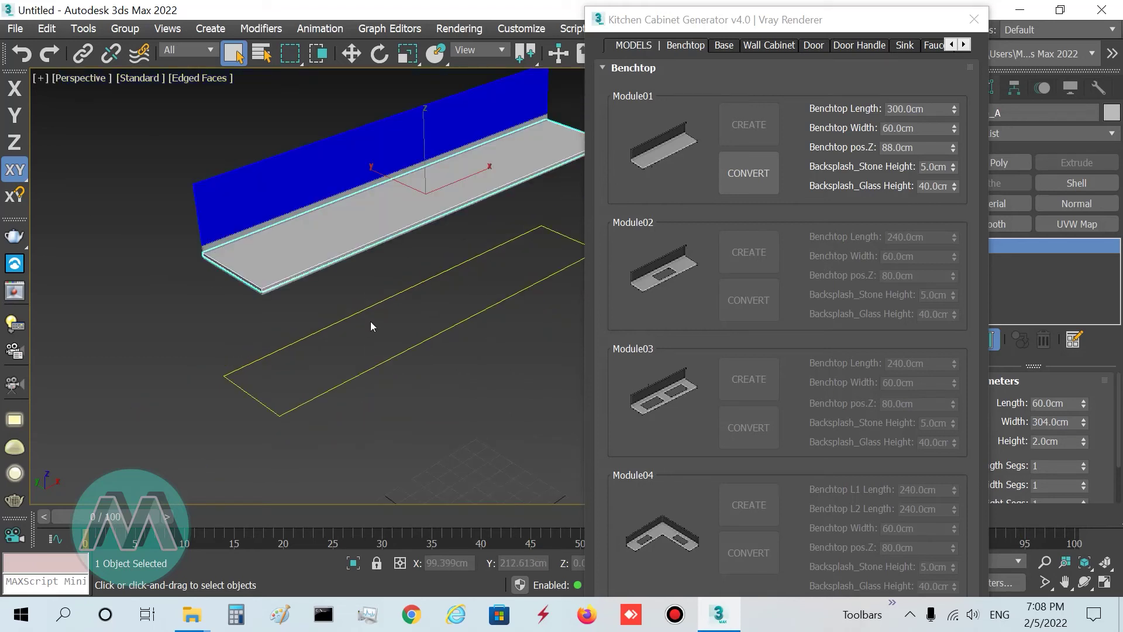
{"action": "middle_click_drag", "start_coordinate": [343, 335], "coordinate": [287, 329]}
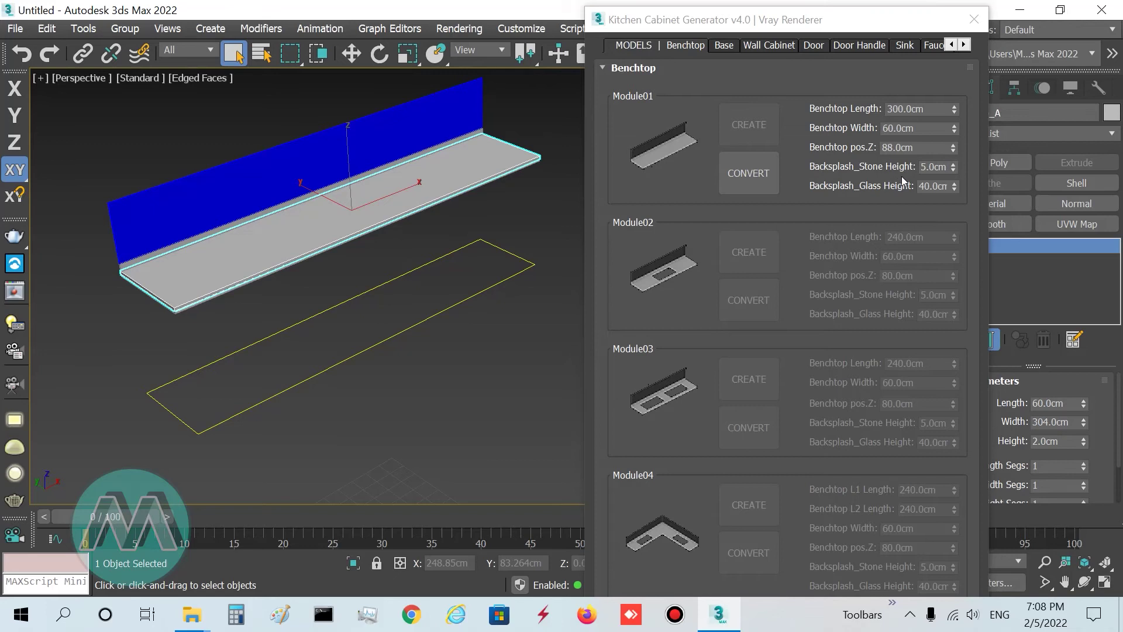
{"action": "left_click", "coordinate": [199, 234]}
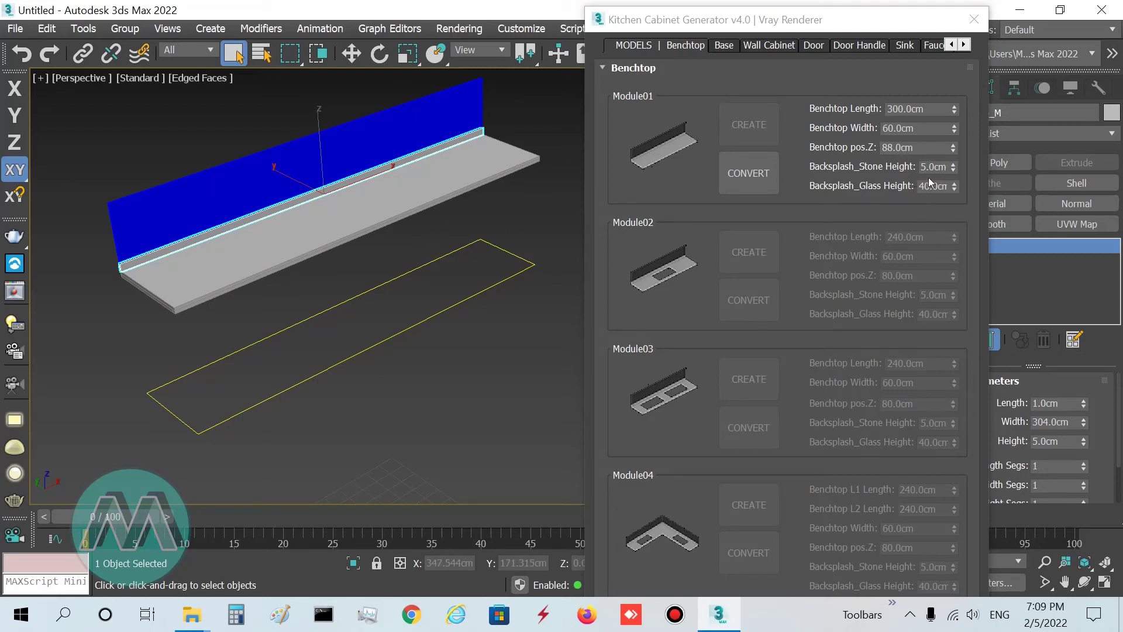
{"action": "left_click", "coordinate": [953, 173]}
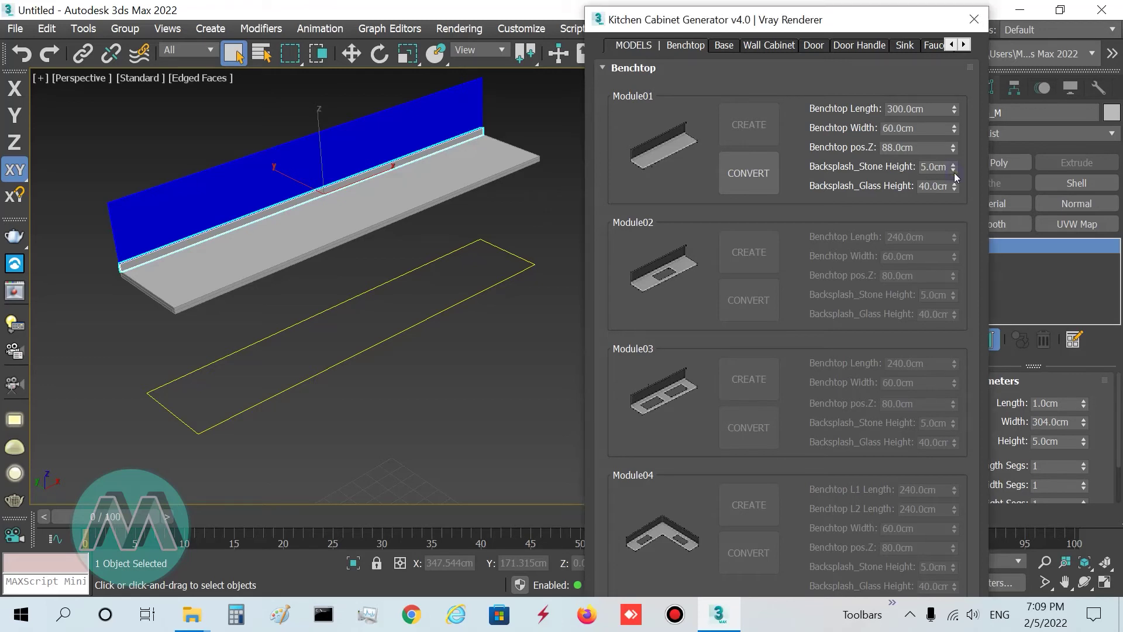
{"action": "mouse_move", "coordinate": [954, 163]}
{"action": "left_mouse_down"}
{"action": "mouse_move", "coordinate": [942, 116]}
{"action": "mouse_move", "coordinate": [954, 164]}
{"action": "left_mouse_up"}
- Set the Module01 benchtop's glass backsplash height to 55 cm
{"action": "scroll", "coordinate": [491, 396], "scroll_direction": "down", "scroll_amount": 4}
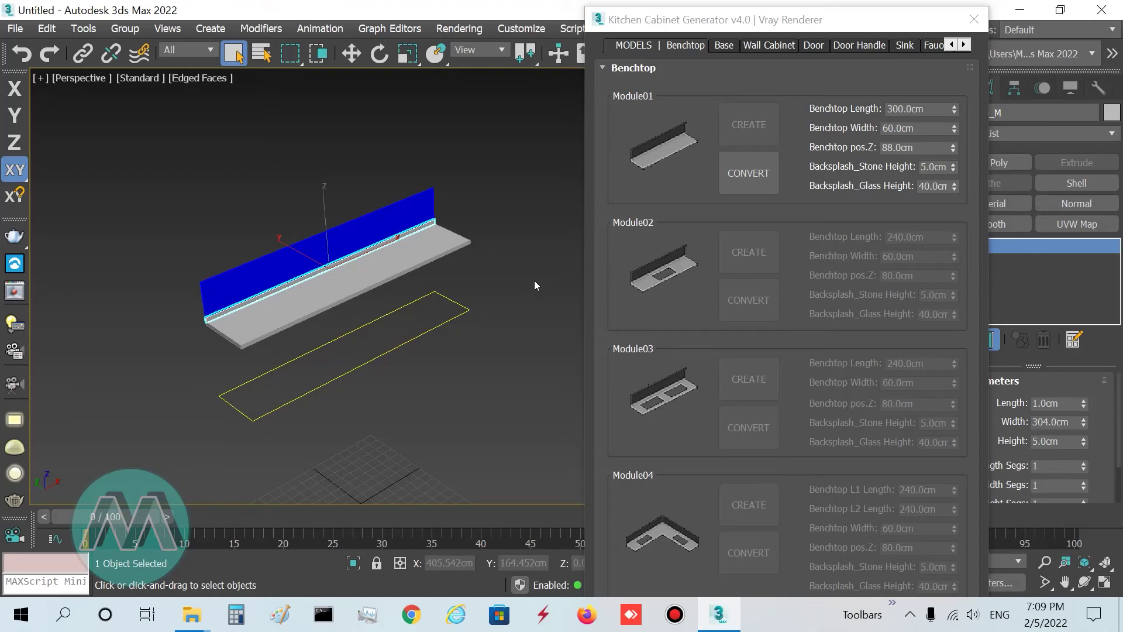
{"action": "middle_click_drag", "start_coordinate": [535, 285], "coordinate": [528, 281]}
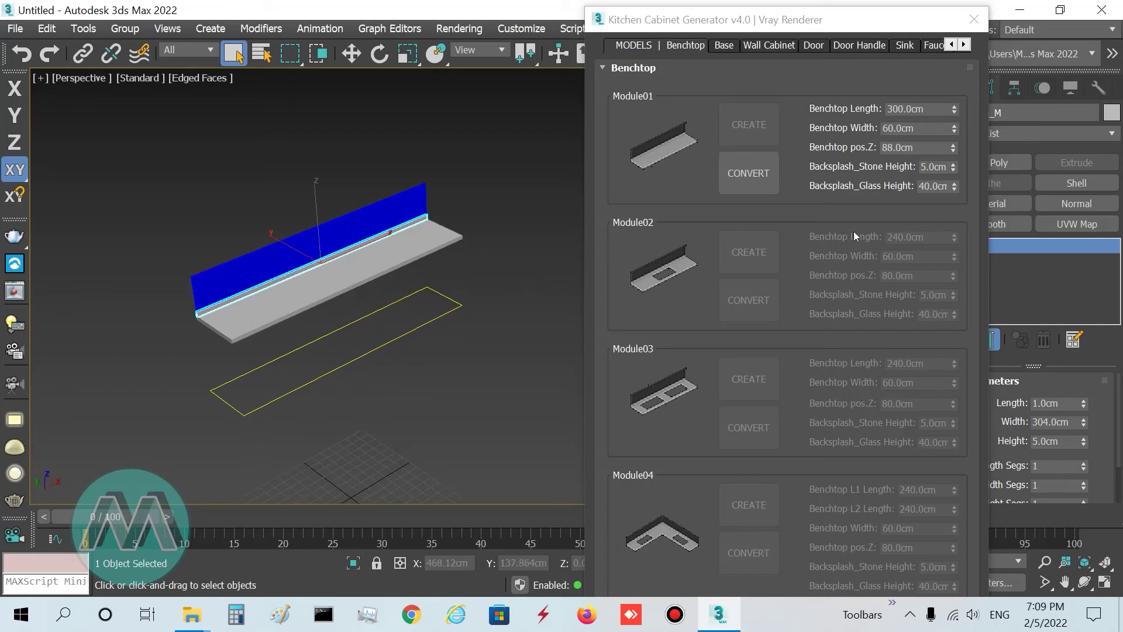
{"action": "double_click", "coordinate": [925, 186]}
{"action": "type", "text": "55"}
{"action": "key", "text": "Return"}
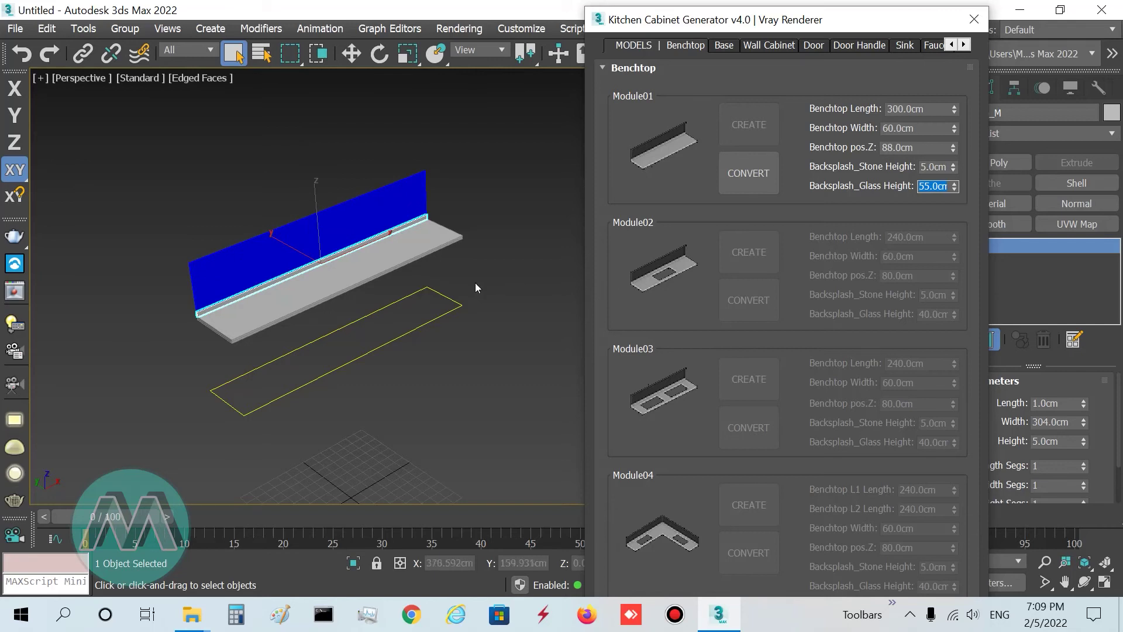
{"action": "middle_click_drag", "start_coordinate": [485, 278], "coordinate": [456, 269]}
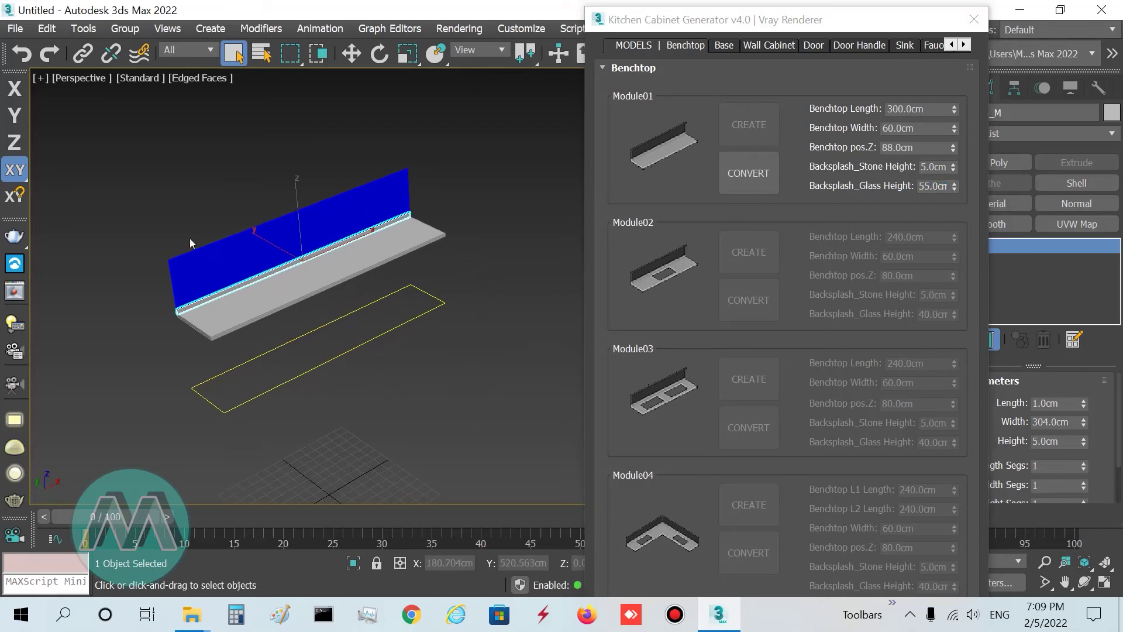
{"action": "scroll", "coordinate": [189, 237], "scroll_direction": "up", "scroll_amount": 8}
{"action": "middle_click_drag", "start_coordinate": [227, 249], "coordinate": [227, 246]}
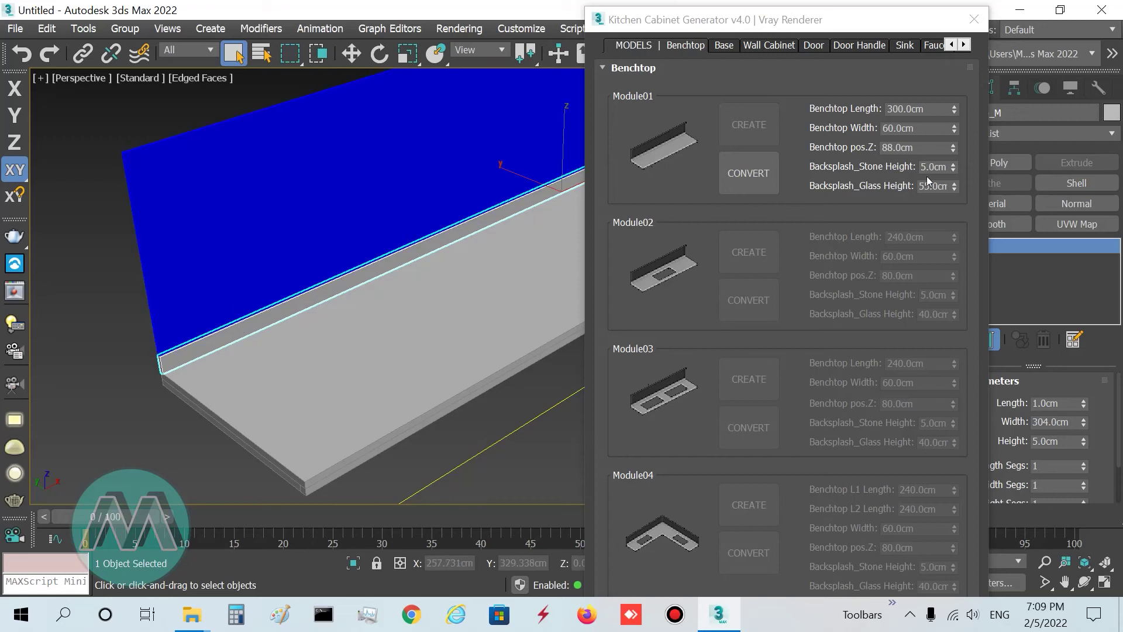
- Convert the finished Module01 benchtop into editable geometry
{"action": "scroll", "coordinate": [539, 269], "scroll_direction": "down", "scroll_amount": 6}
{"action": "middle_click_drag", "start_coordinate": [539, 269], "coordinate": [347, 250]}
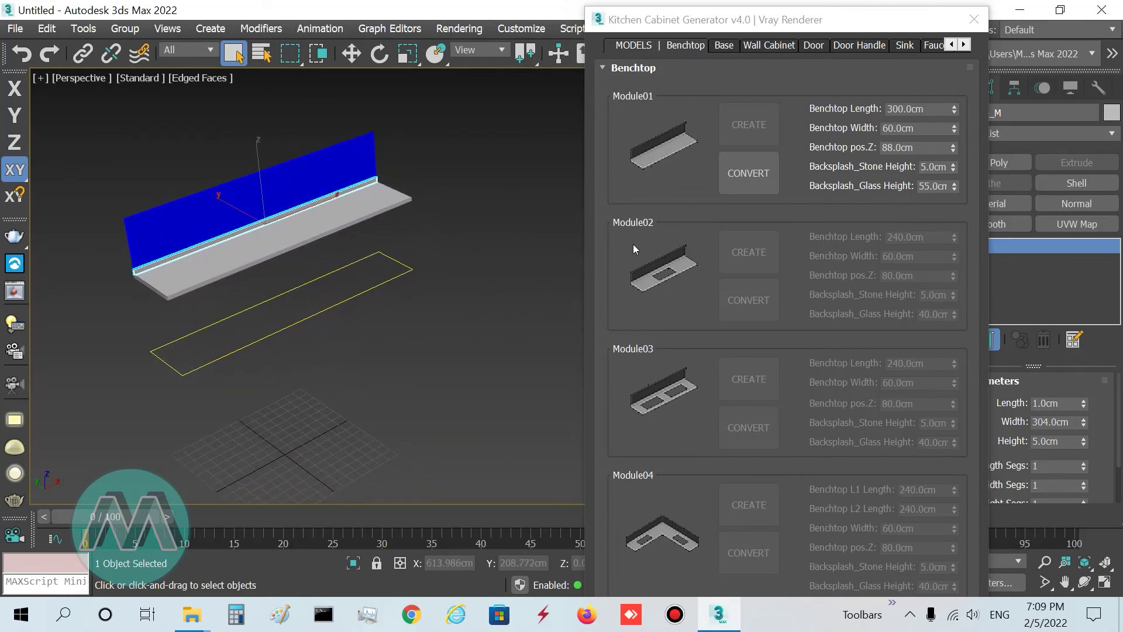
{"action": "left_click", "coordinate": [738, 178]}
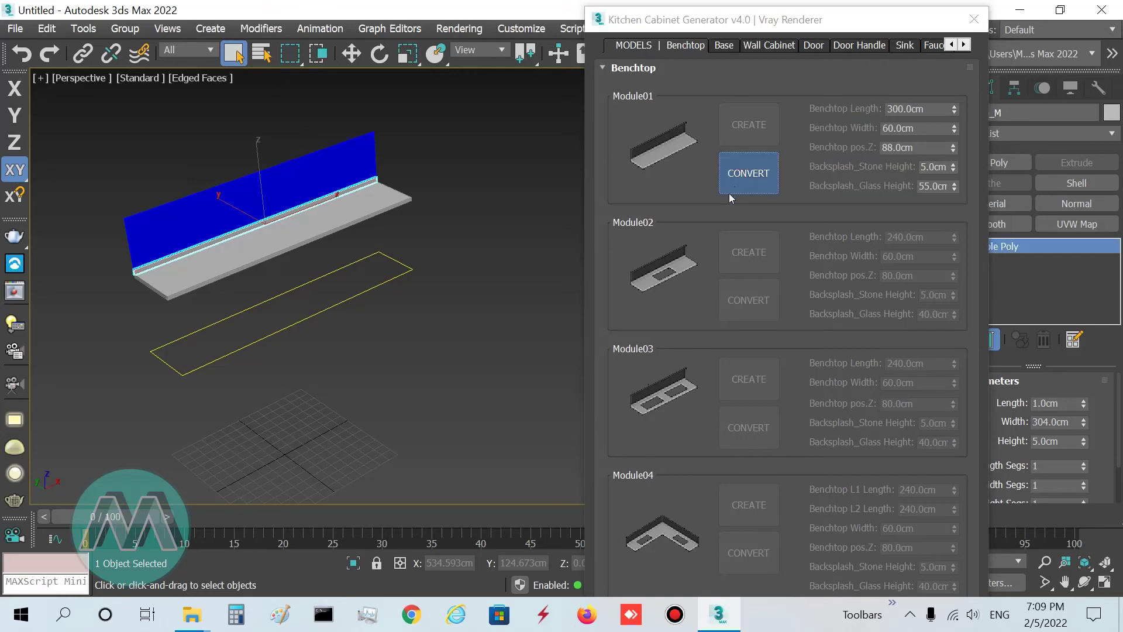
{"action": "middle_click_drag", "start_coordinate": [541, 254], "coordinate": [491, 268]}
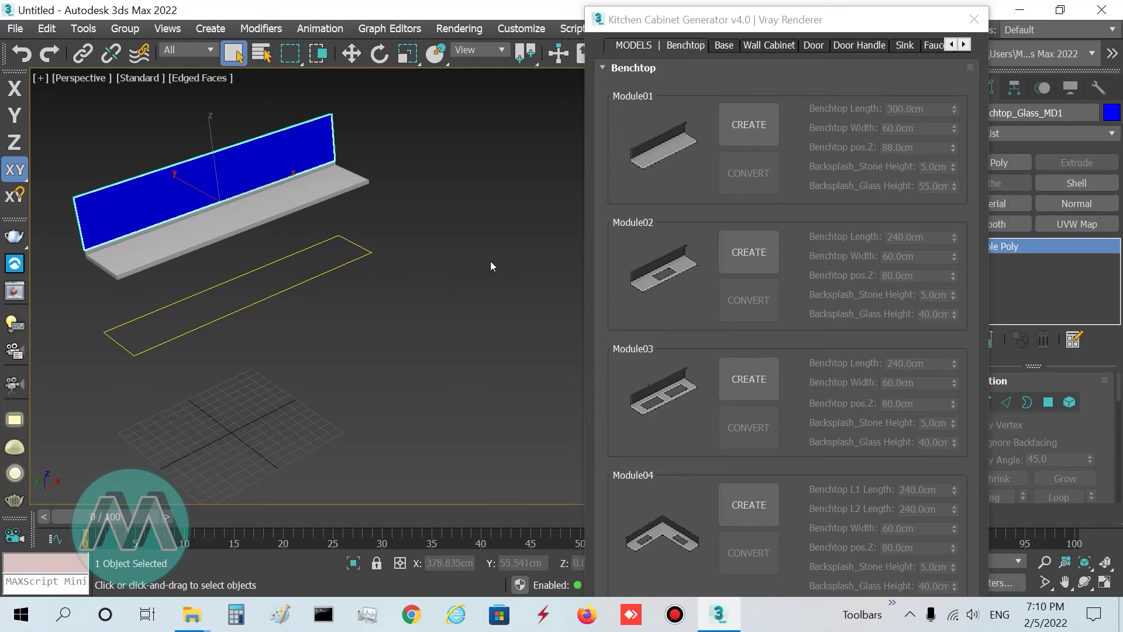
- Create a Full Door base cabinet with the generator and clear the selection
{"action": "left_click", "coordinate": [726, 53]}
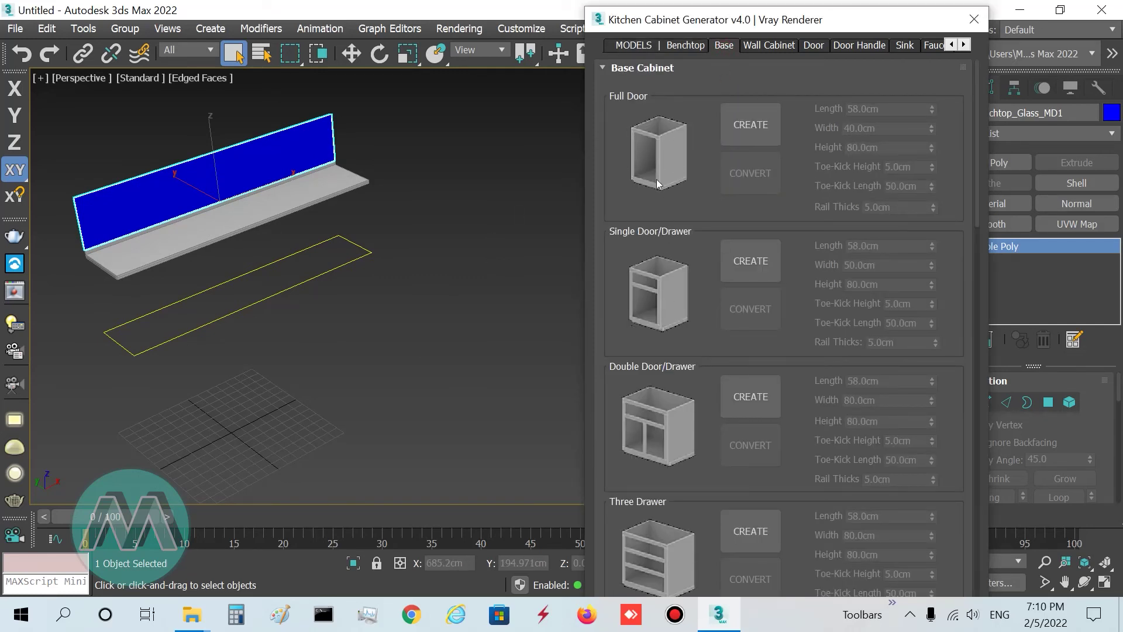
{"action": "left_click", "coordinate": [750, 138]}
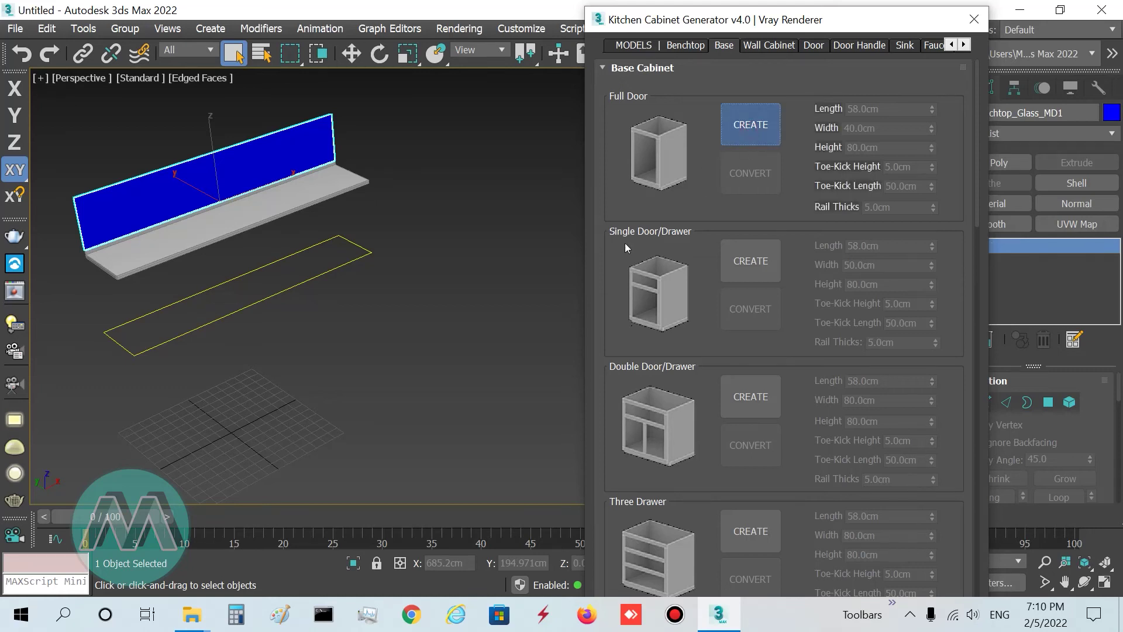
{"action": "left_click", "coordinate": [381, 371]}
{"action": "mouse_move", "coordinate": [382, 372]}
{"action": "middle_mouse_down"}
{"action": "mouse_move", "coordinate": [408, 359]}
{"action": "mouse_move", "coordinate": [390, 358]}
{"action": "middle_mouse_up"}
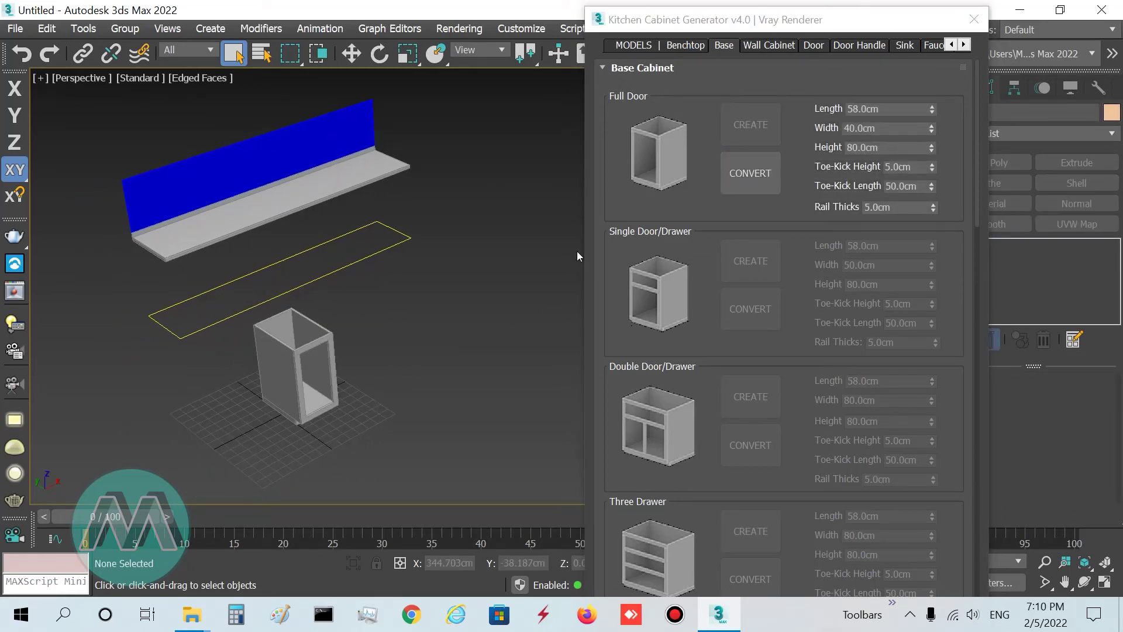
{"action": "scroll", "coordinate": [346, 387], "scroll_direction": "up", "scroll_amount": 3}
{"action": "middle_click_drag", "start_coordinate": [363, 389], "coordinate": [429, 382]}
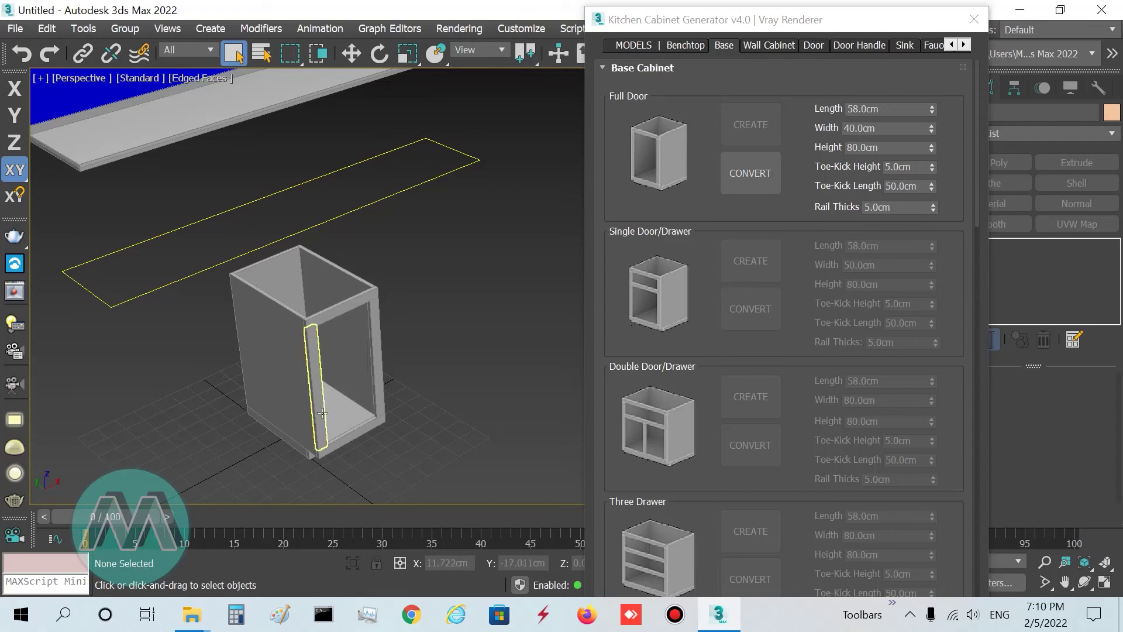
{"action": "scroll", "coordinate": [254, 310], "scroll_direction": "up", "scroll_amount": 3}
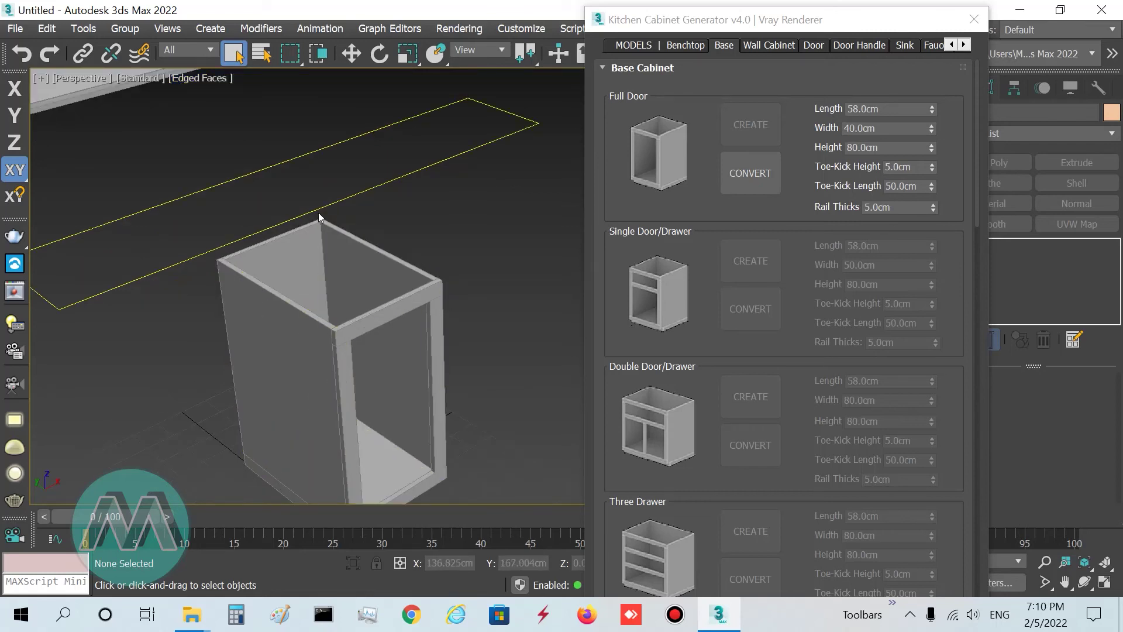
{"action": "scroll", "coordinate": [357, 285], "scroll_direction": "down", "scroll_amount": 3}
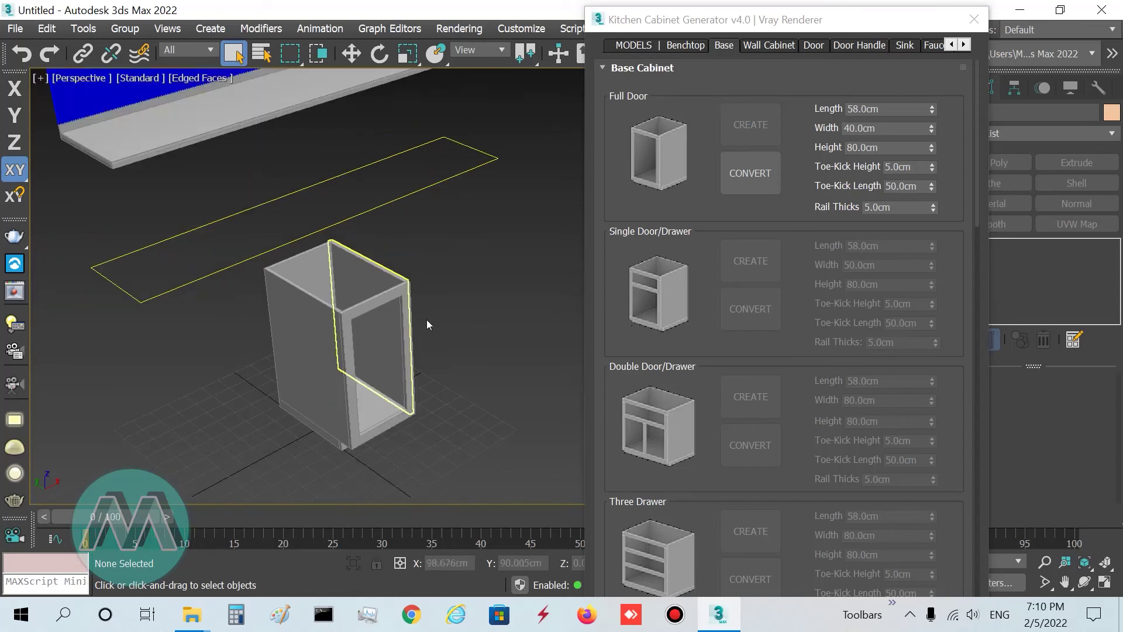
- Set the Full Door base cabinet's length to 58 cm
{"action": "left_click_drag", "start_coordinate": [935, 109], "coordinate": [899, 130]}
{"action": "double_click", "coordinate": [894, 111]}
{"action": "type", "text": "58"}
{"action": "key", "text": "Return"}
{"action": "scroll", "coordinate": [459, 381], "scroll_direction": "down", "scroll_amount": 3}
{"action": "middle_click_drag", "start_coordinate": [492, 364], "coordinate": [431, 383]}
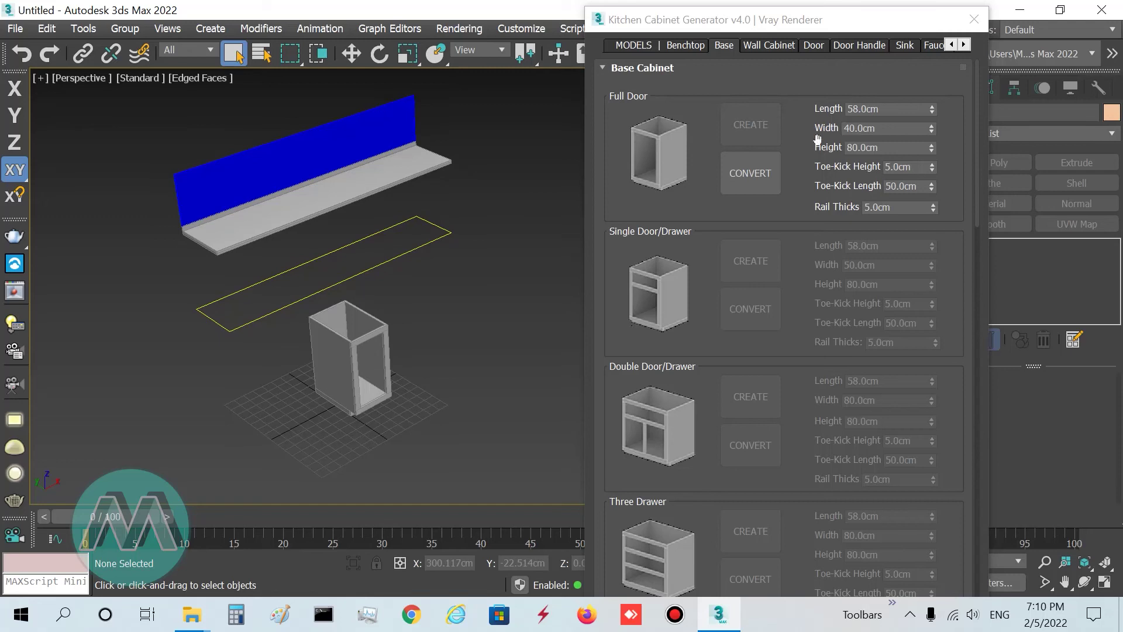
- Set the Full Door base cabinet's width to 50 cm and its height to 88 cm
{"action": "scroll", "coordinate": [434, 407], "scroll_direction": "up", "scroll_amount": 3}
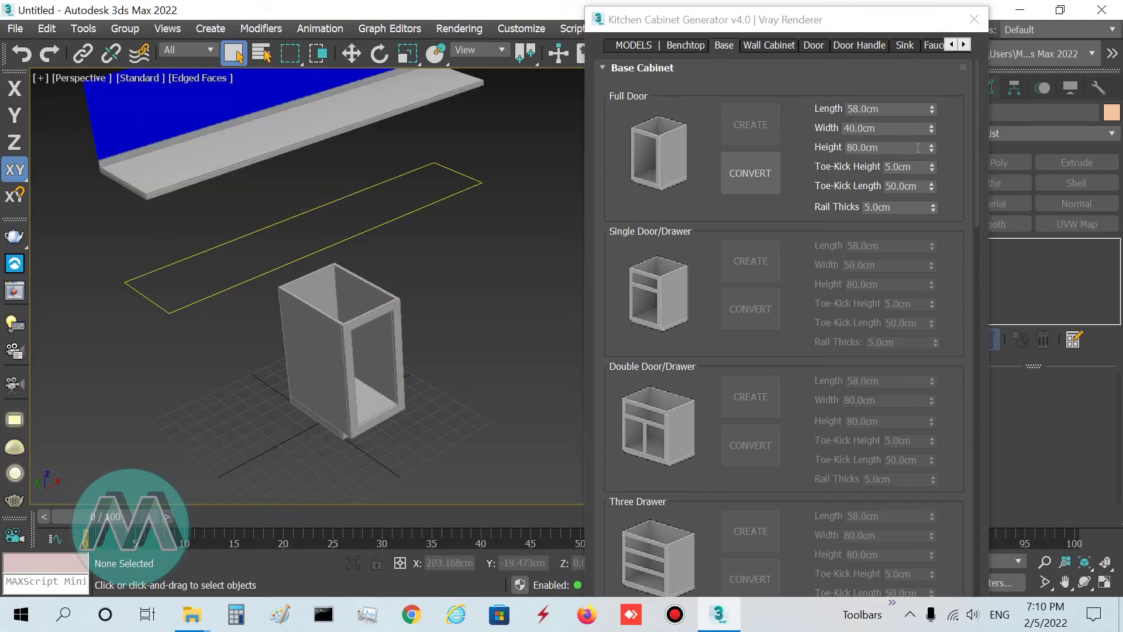
{"action": "left_click_drag", "start_coordinate": [932, 129], "coordinate": [910, 138]}
{"action": "type", "text": "50"}
{"action": "key", "text": "Return"}
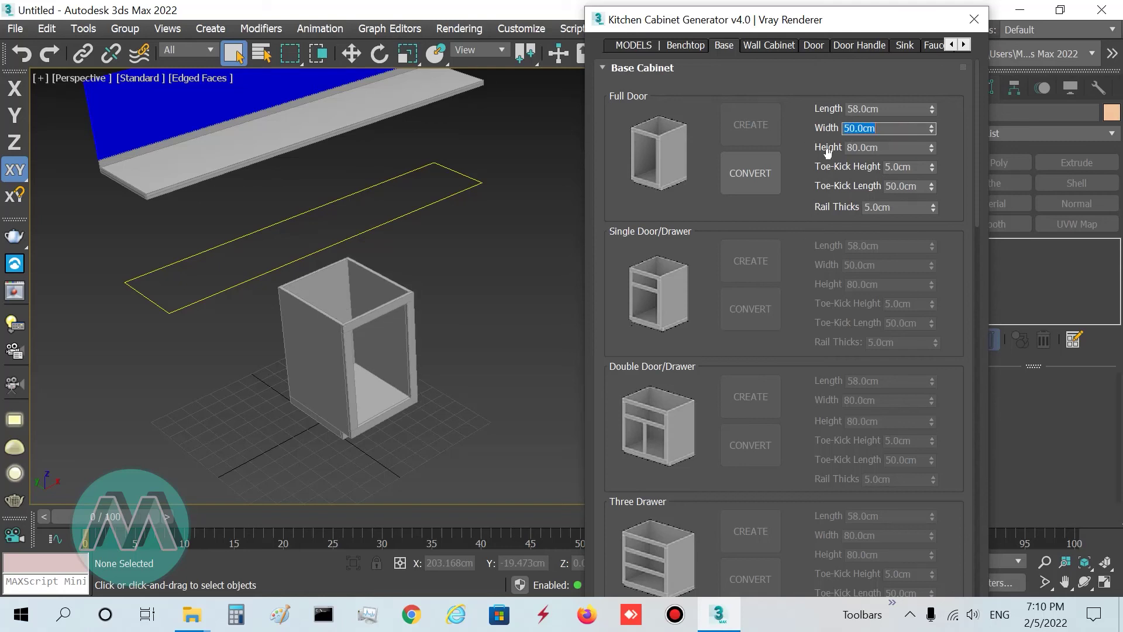
{"action": "middle_click_drag", "start_coordinate": [493, 354], "coordinate": [496, 358]}
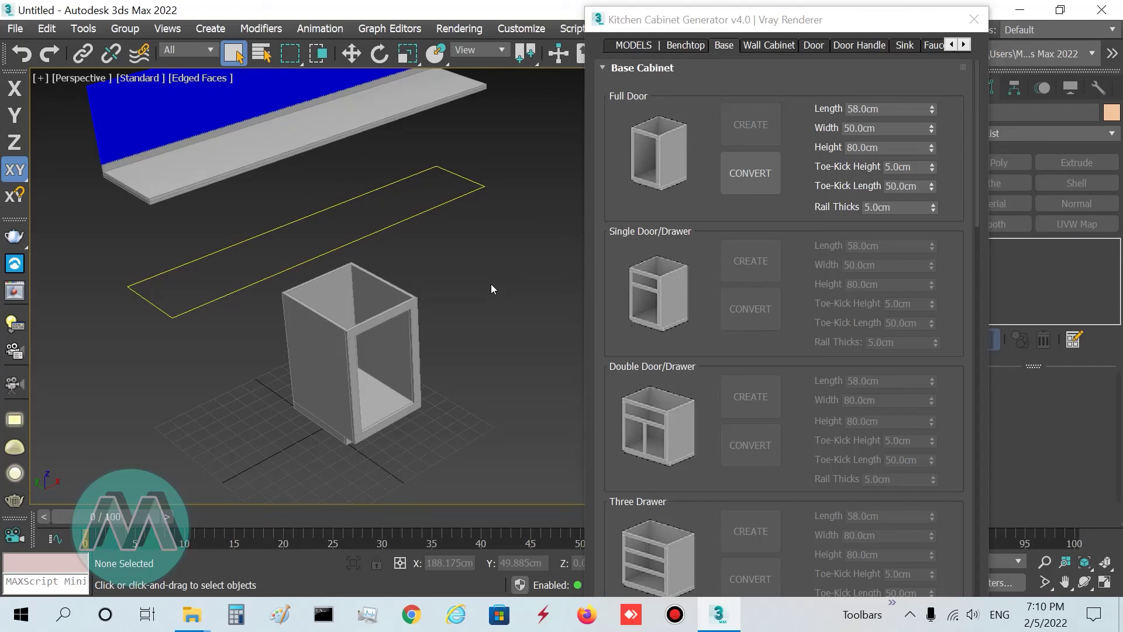
{"action": "left_click", "coordinate": [884, 150]}
{"action": "type", "text": "88"}
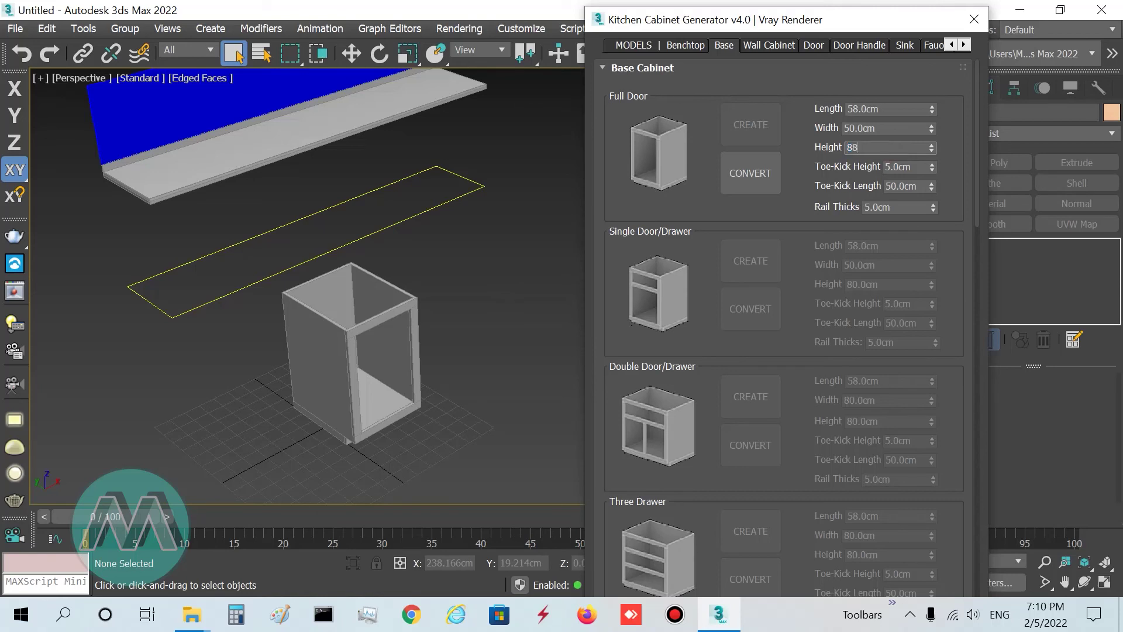
{"action": "key", "text": "Return"}
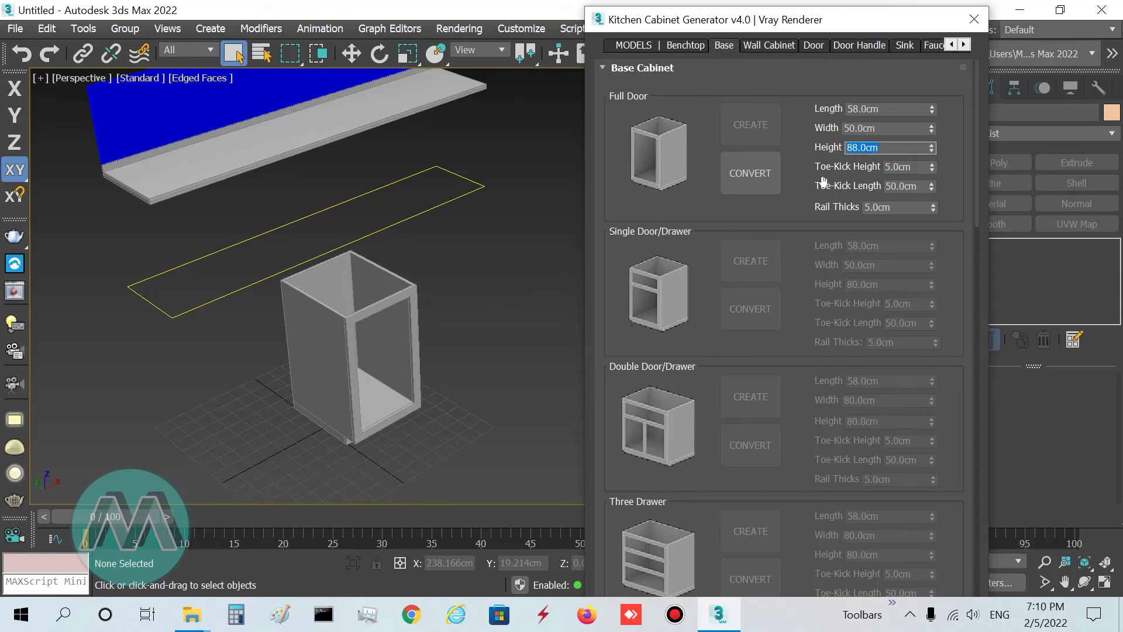
- Set the Full Door base cabinet's toe-kick height to 10 cm
{"action": "scroll", "coordinate": [324, 462], "scroll_direction": "up", "scroll_amount": 15}
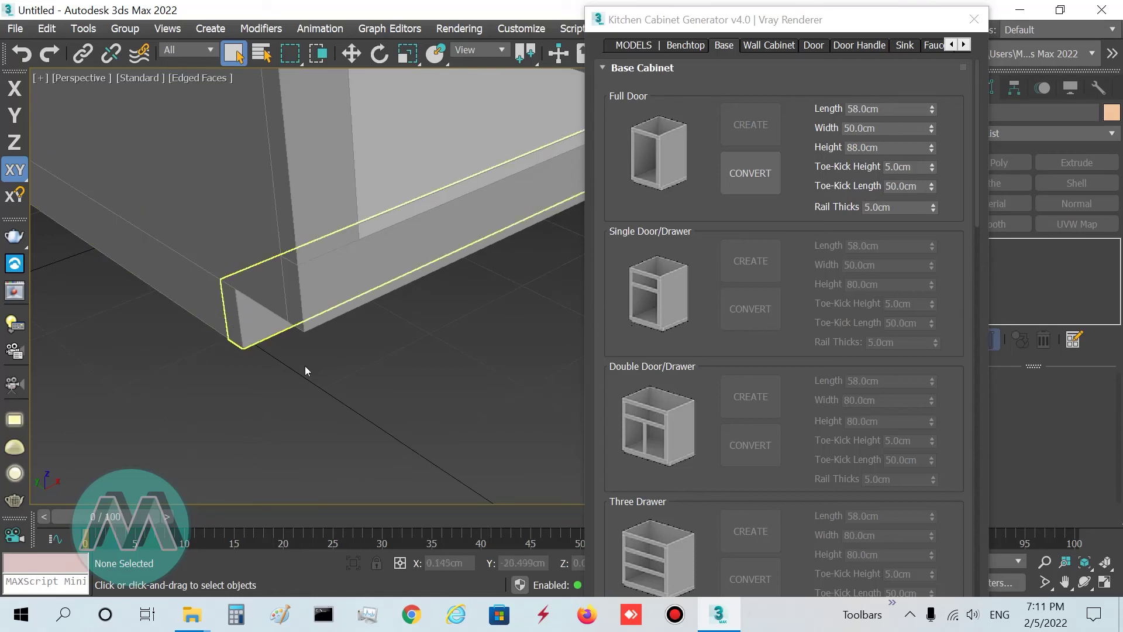
{"action": "scroll", "coordinate": [335, 359], "scroll_direction": "down", "scroll_amount": 10}
{"action": "scroll", "coordinate": [386, 381], "scroll_direction": "up", "scroll_amount": 3}
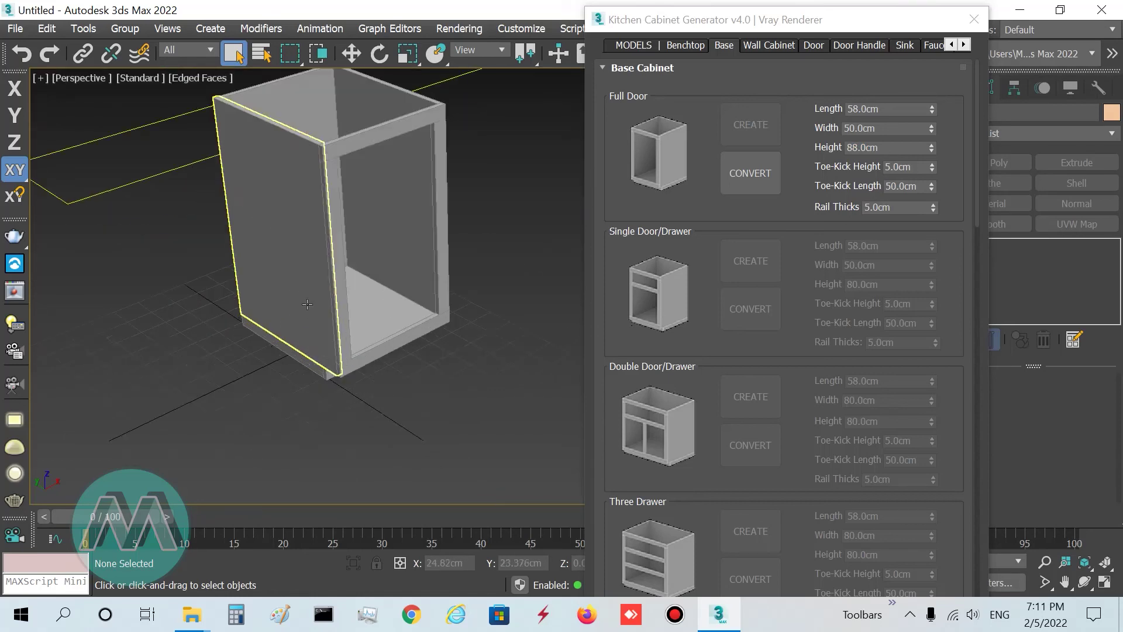
{"action": "middle_click_drag", "start_coordinate": [444, 406], "coordinate": [442, 423], "text": "alt"}
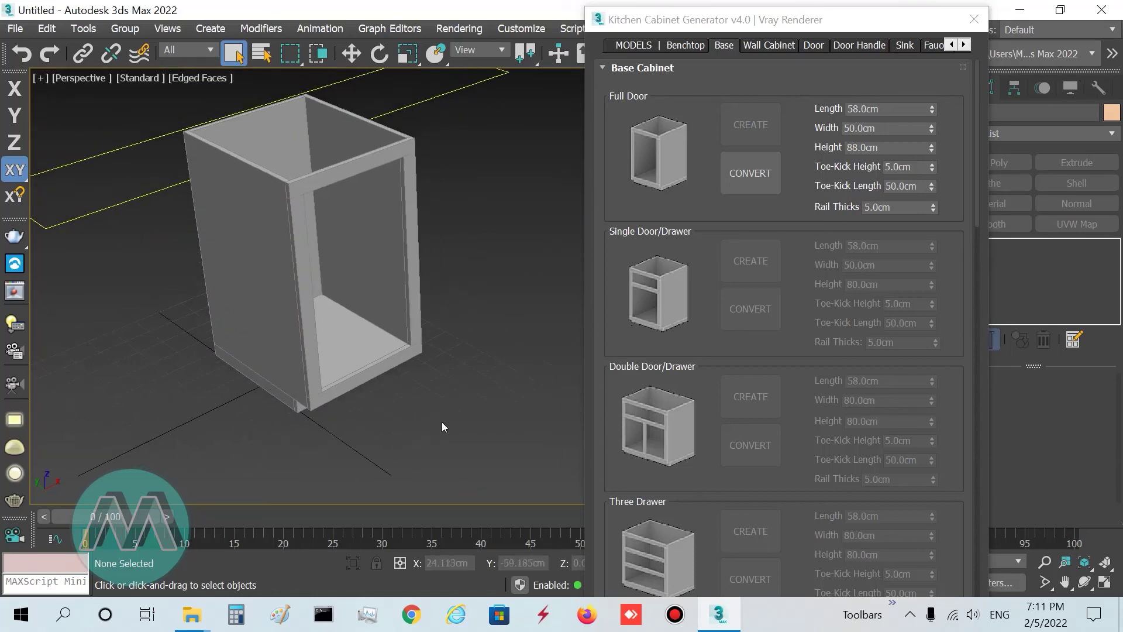
{"action": "left_click_drag", "start_coordinate": [932, 165], "coordinate": [902, 163]}
{"action": "double_click", "coordinate": [914, 168]}
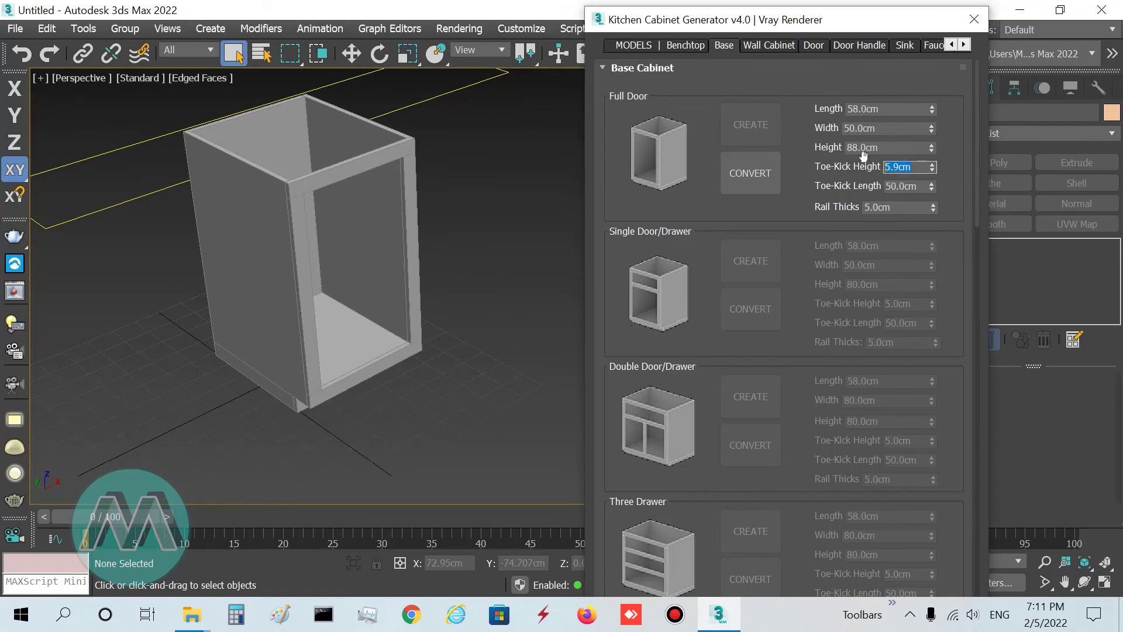
{"action": "type", "text": "10"}
{"action": "key", "text": "Return"}
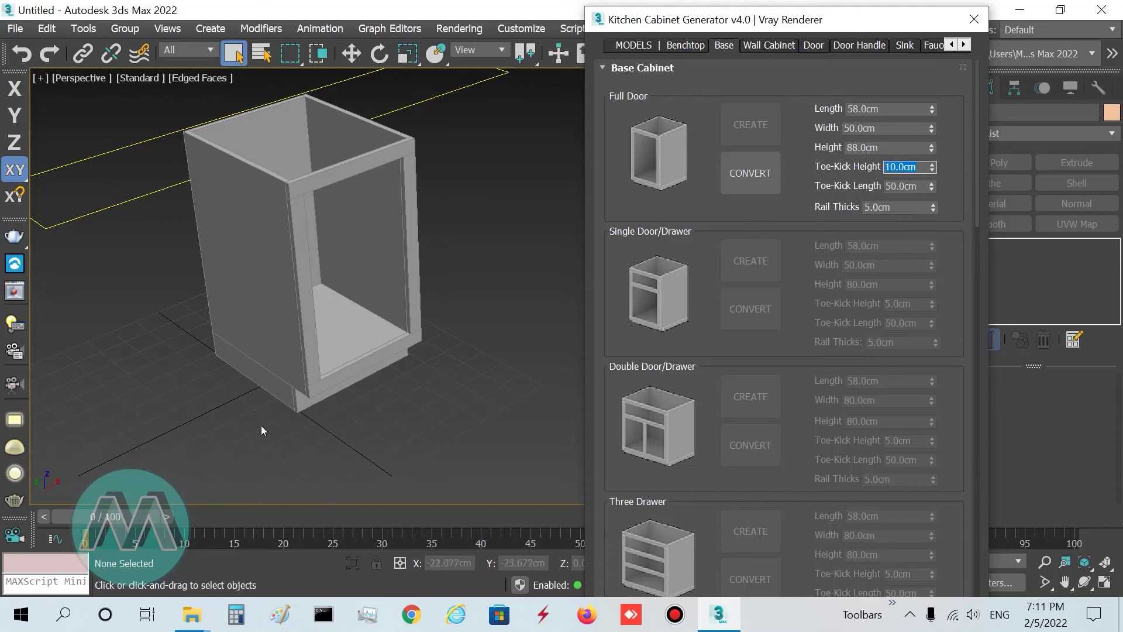
- Set the Full Door base cabinet's toe-kick length to 56 cm and inspect the kick at its front corner
{"action": "scroll", "coordinate": [196, 382], "scroll_direction": "up", "scroll_amount": 5}
{"action": "scroll", "coordinate": [351, 333], "scroll_direction": "up", "scroll_amount": 2}
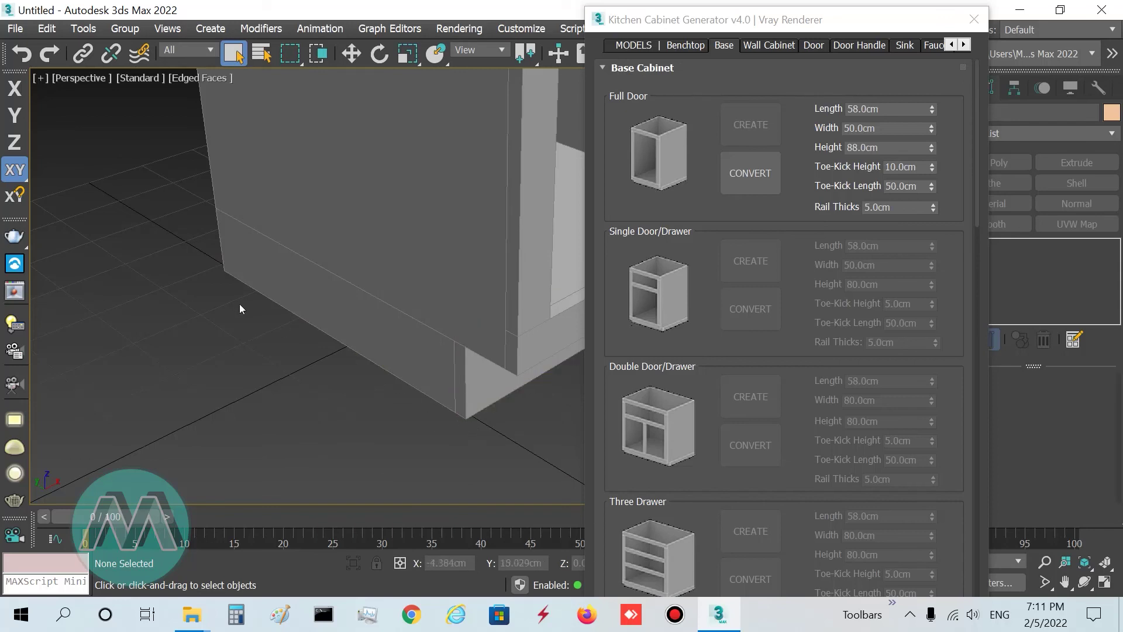
{"action": "scroll", "coordinate": [192, 348], "scroll_direction": "down", "scroll_amount": 7}
{"action": "middle_click_drag", "start_coordinate": [317, 359], "coordinate": [360, 386]}
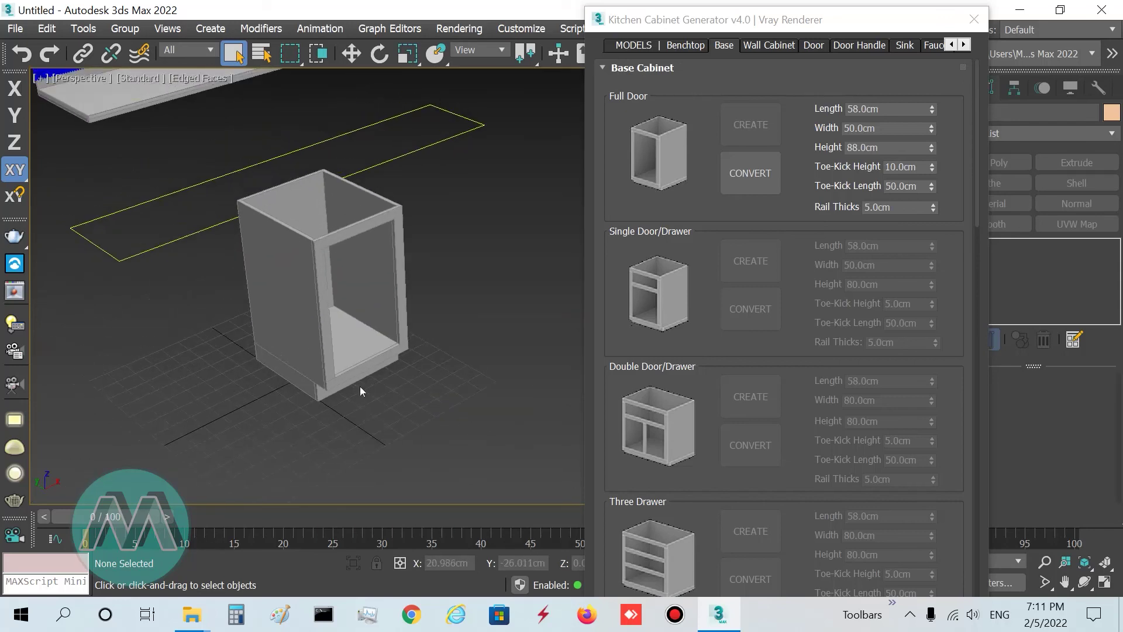
{"action": "left_click_drag", "start_coordinate": [916, 186], "coordinate": [861, 192]}
{"action": "type", "text": "56"}
{"action": "key", "text": "Return"}
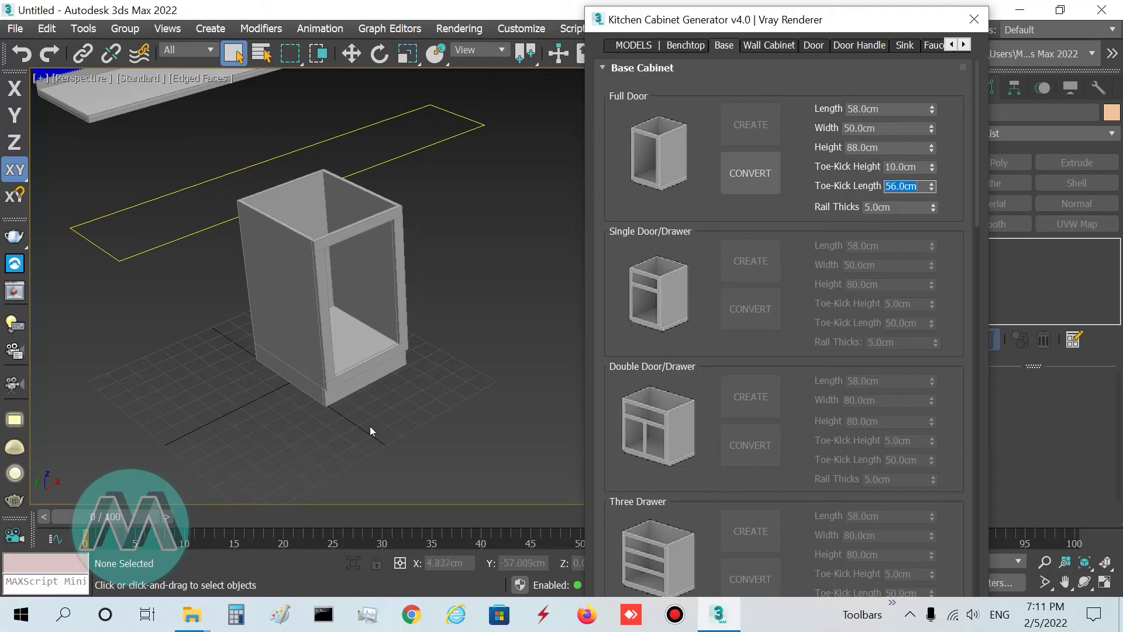
{"action": "scroll", "coordinate": [316, 416], "scroll_direction": "up", "scroll_amount": 5}
{"action": "middle_click_drag", "start_coordinate": [426, 284], "coordinate": [334, 236]}
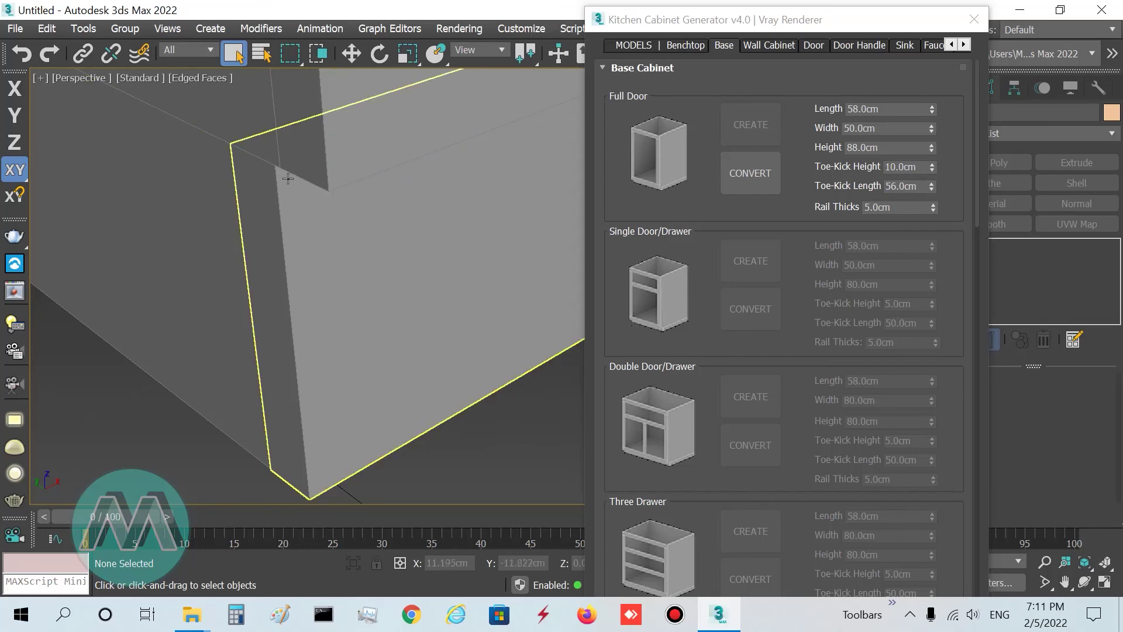
{"action": "scroll", "coordinate": [306, 296], "scroll_direction": "down", "scroll_amount": 8}
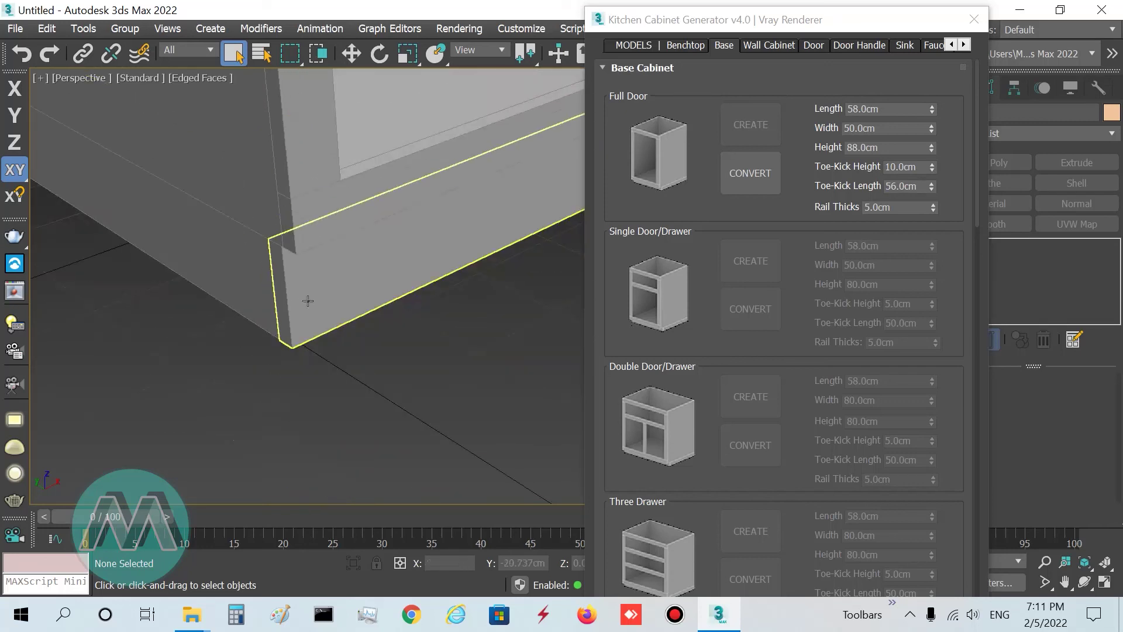
{"action": "middle_click_drag", "start_coordinate": [371, 261], "coordinate": [373, 303]}
{"action": "scroll", "coordinate": [373, 303], "scroll_direction": "up", "scroll_amount": 3}
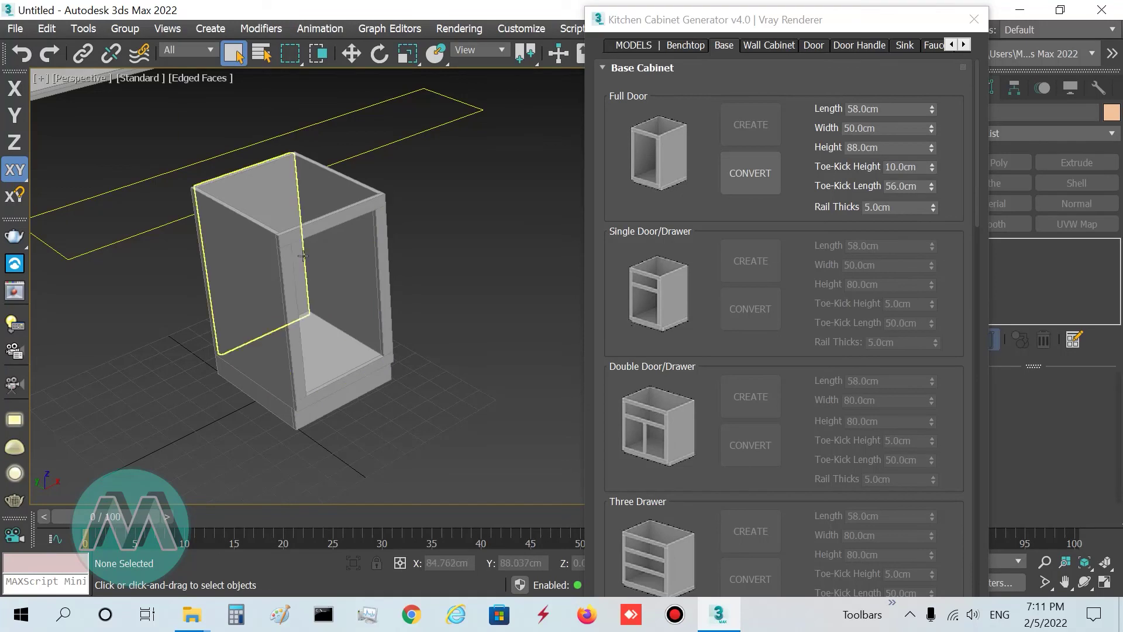
- Set the Full Door base cabinet's rail thickness to 3 cm
{"action": "mouse_move", "coordinate": [933, 207]}
{"action": "left_mouse_down"}
{"action": "mouse_move", "coordinate": [934, 166]}
{"action": "mouse_move", "coordinate": [934, 220]}
{"action": "left_mouse_up"}
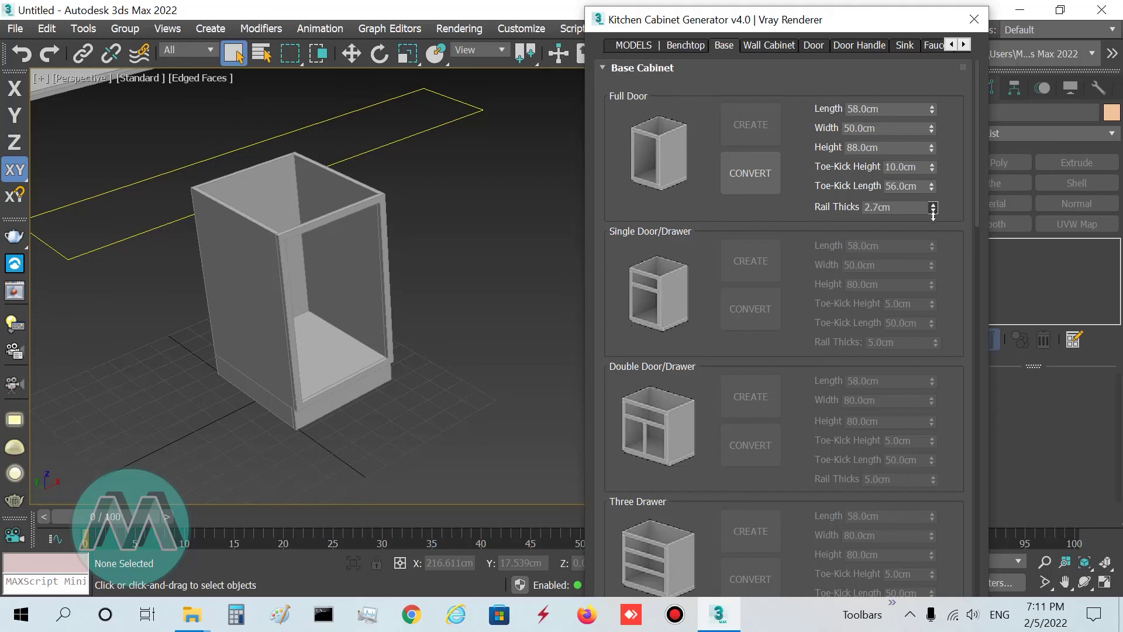
{"action": "double_click", "coordinate": [906, 210]}
{"action": "type", "text": "3"}
{"action": "key", "text": "Return"}
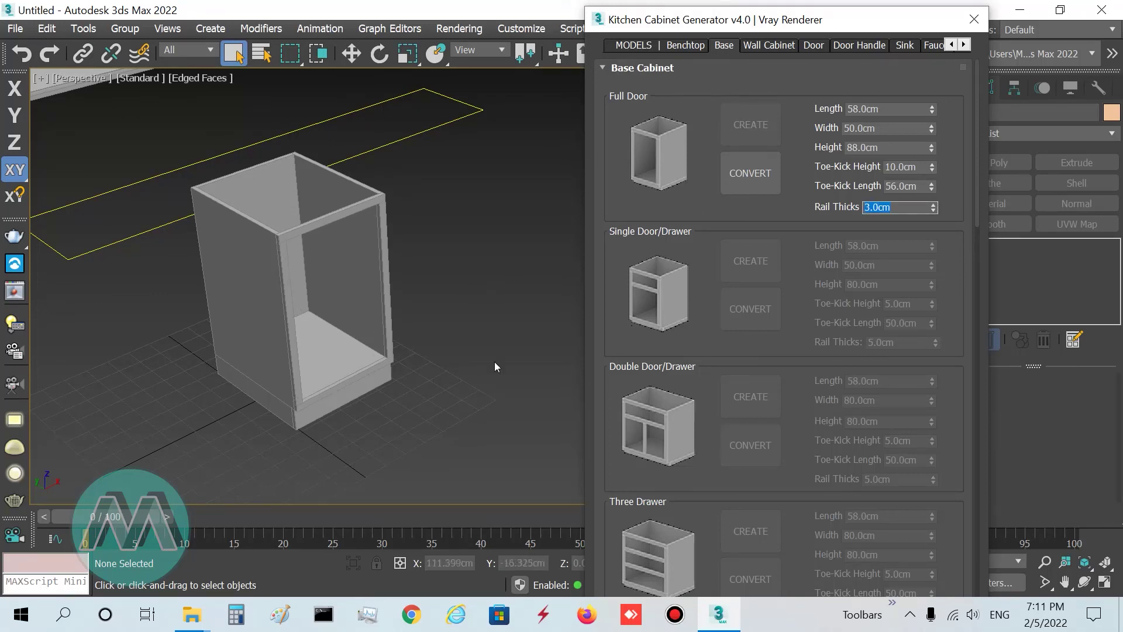
- Check the finished base cabinet against the benchtop and close the Kitchen Cabinet Generator
{"action": "left_click", "coordinate": [1045, 562]}
{"action": "left_click_drag", "start_coordinate": [475, 376], "coordinate": [486, 234]}
{"action": "middle_click_drag", "start_coordinate": [506, 316], "coordinate": [462, 319]}
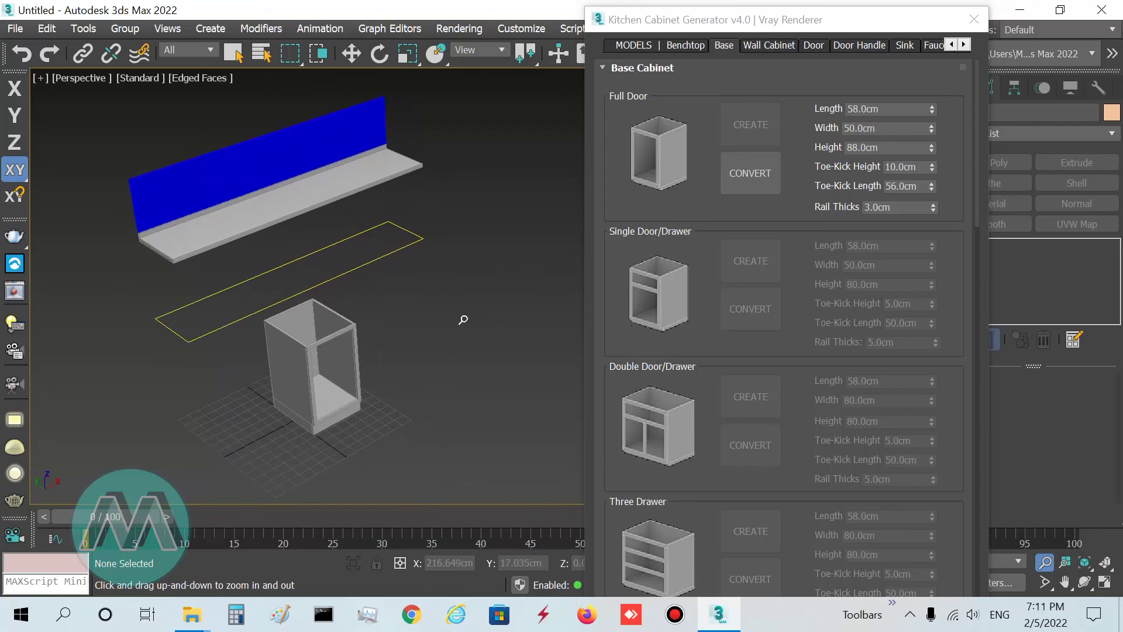
{"action": "right_click", "coordinate": [462, 312]}
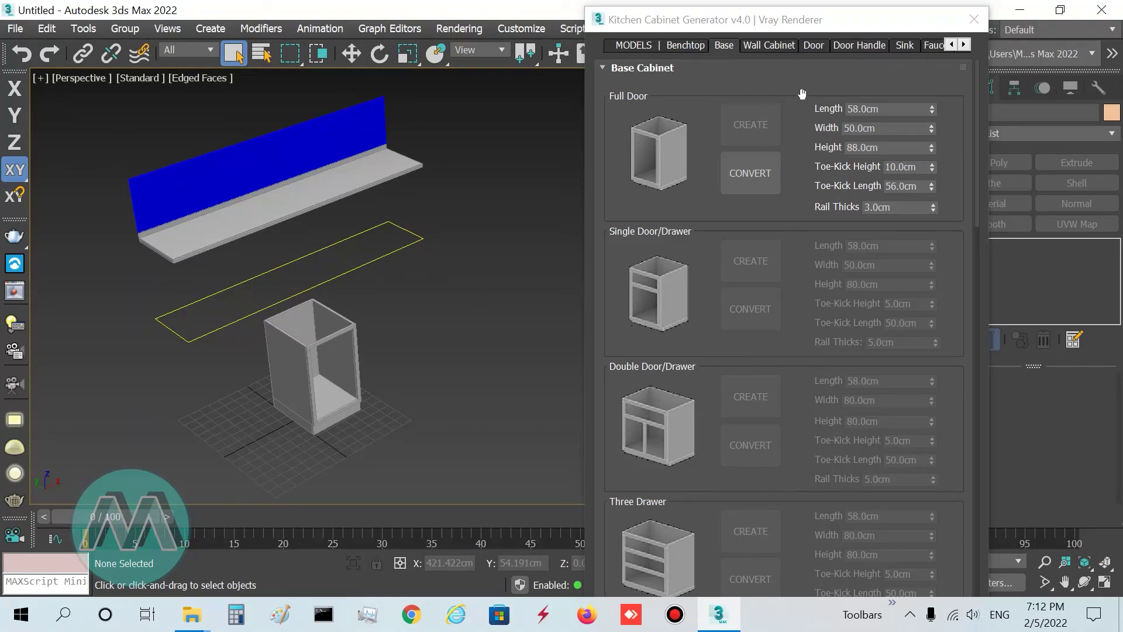
{"action": "left_click", "coordinate": [974, 20]}
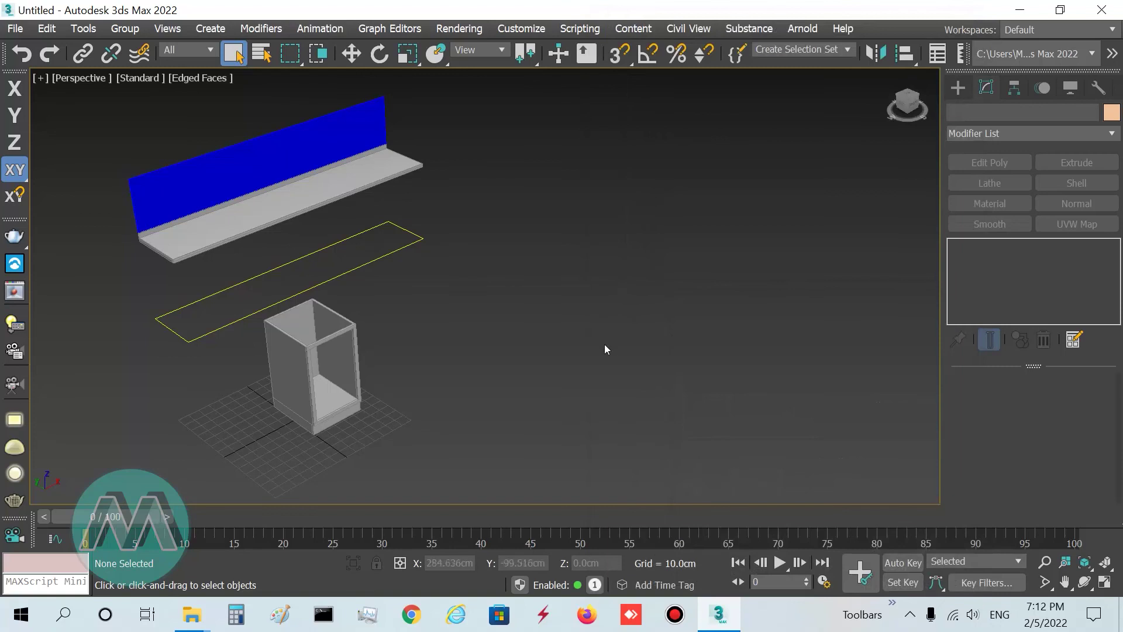
- Switch to the four-viewport layout and frame the benchtop and base cabinet in all views
{"action": "left_click", "coordinate": [1042, 563]}
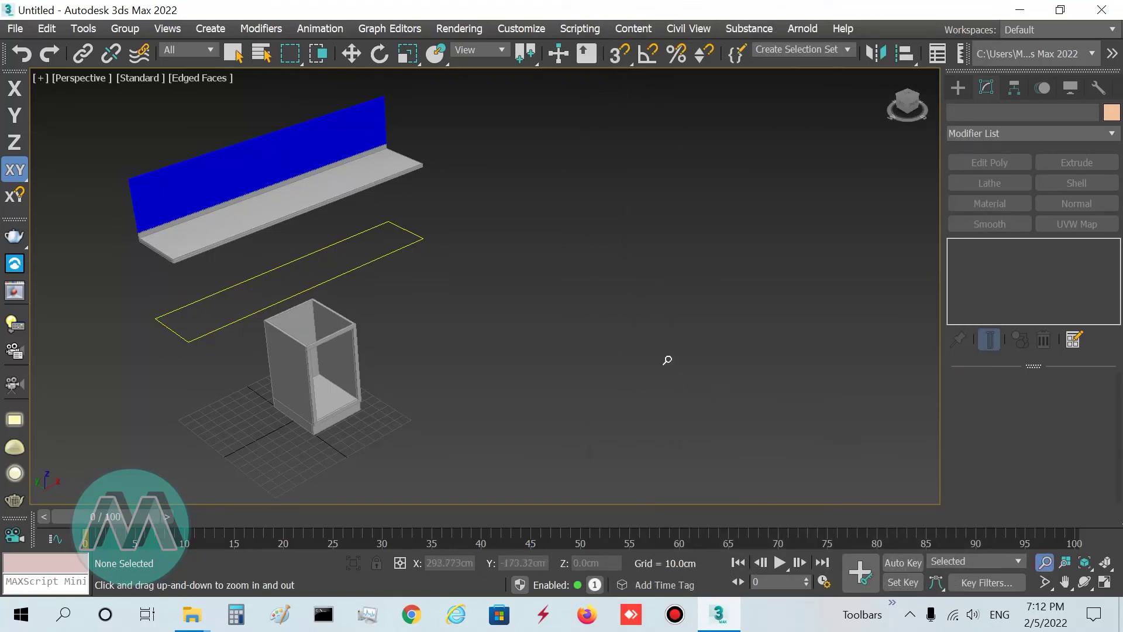
{"action": "left_click_drag", "start_coordinate": [667, 358], "coordinate": [667, 363]}
{"action": "right_click", "coordinate": [668, 368]}
{"action": "key", "text": "alt+w"}
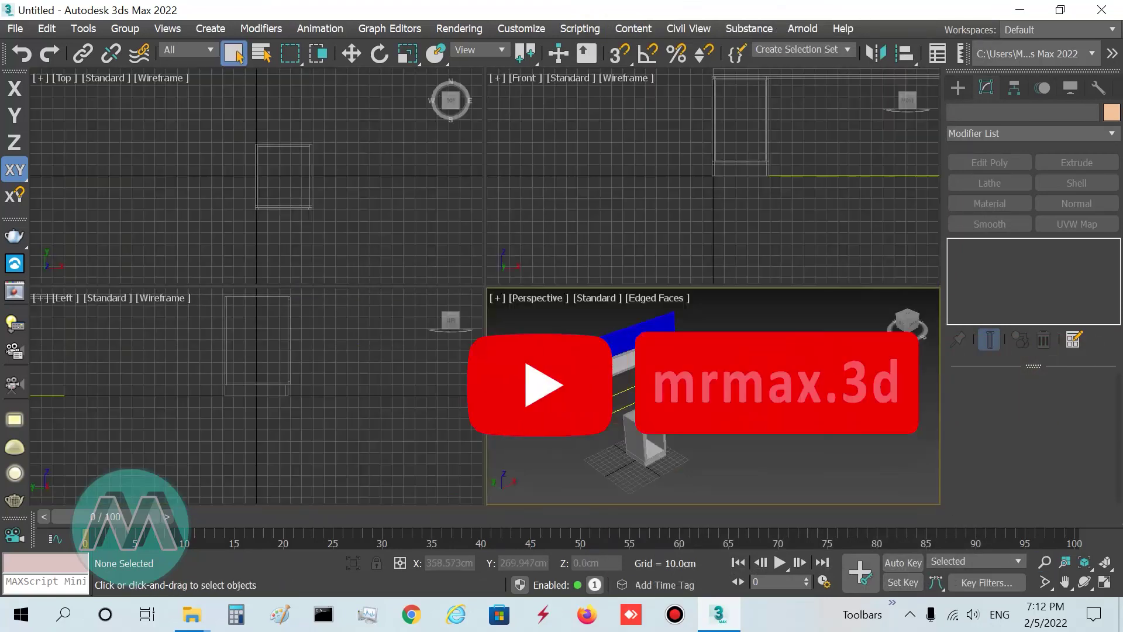
{"action": "left_click", "coordinate": [1065, 562]}
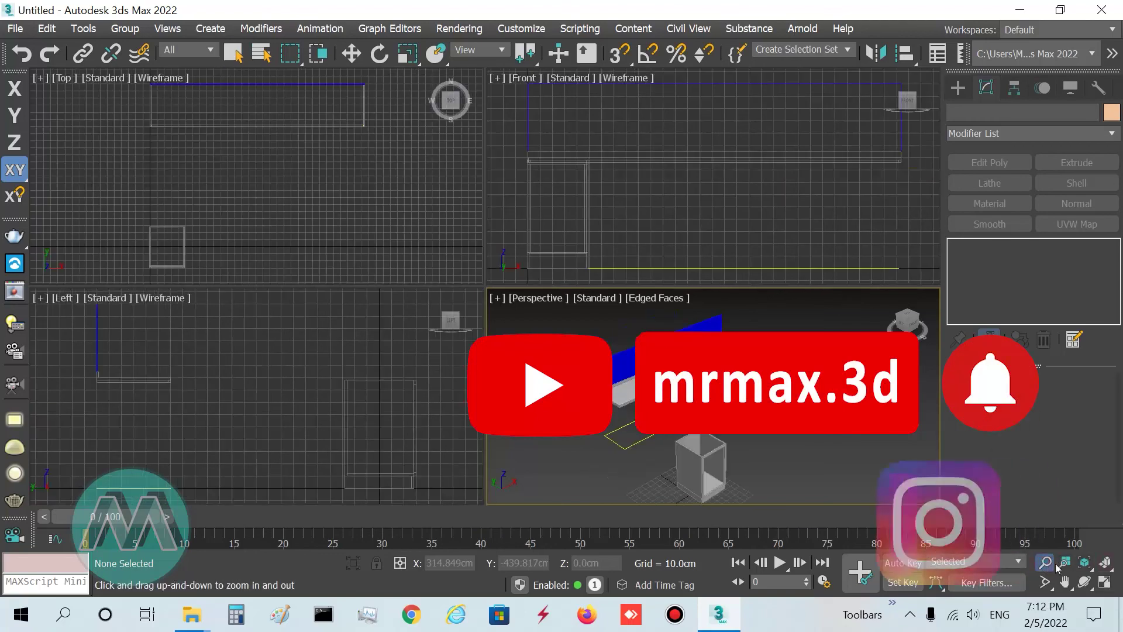